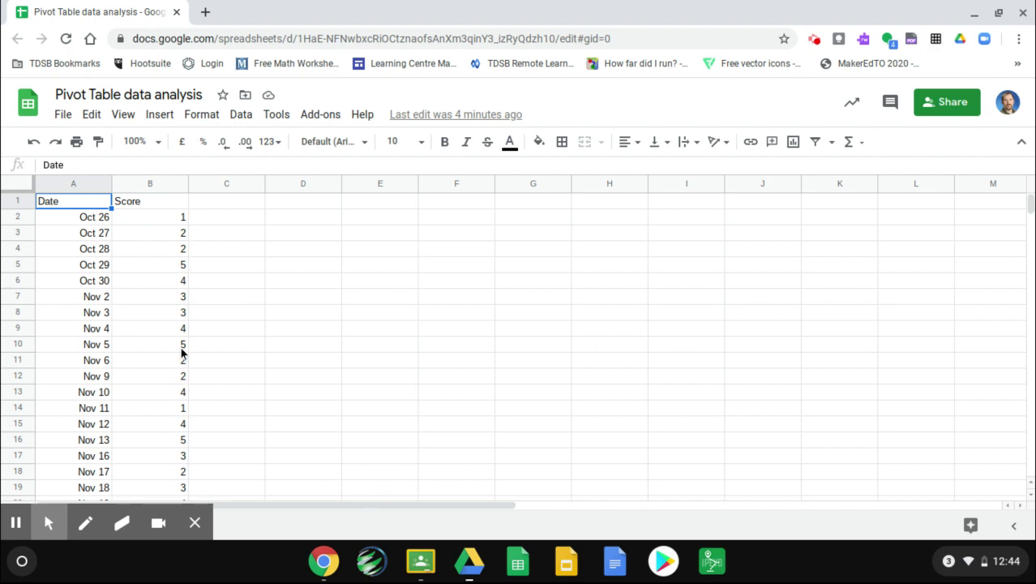
Browse the Date and Score entries, then return to the top of the sheet
click(104, 233)
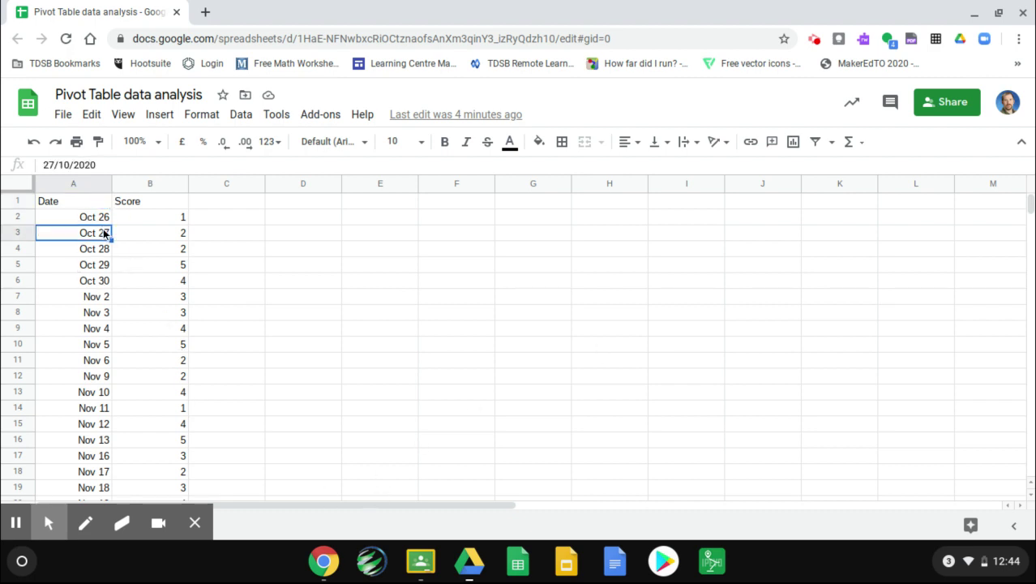
key(Down)
key(Down)
key(Down)
key(Right)
key(Down)
key(Up)
key(Up)
key(Up)
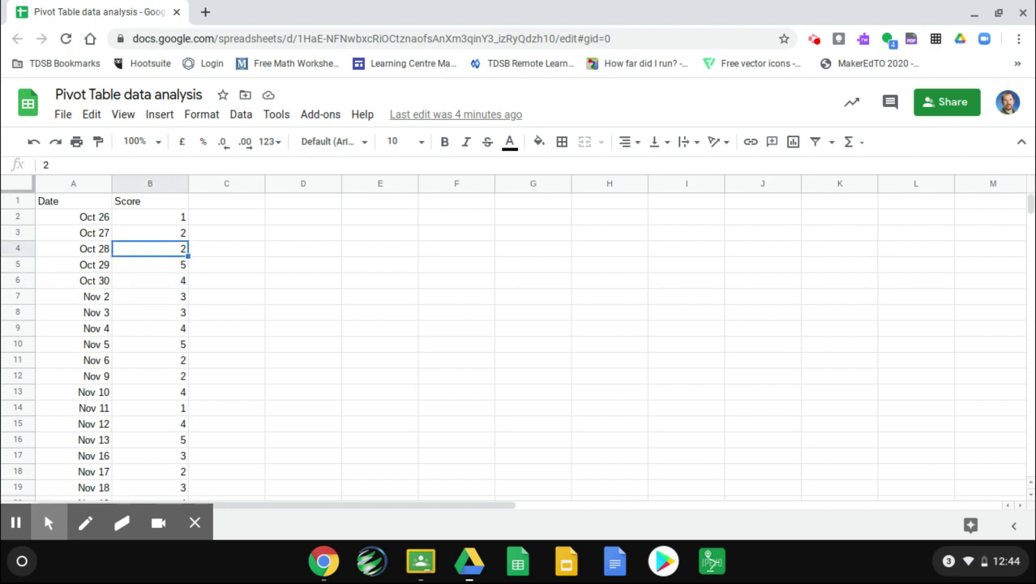
scroll(174, 330, down, 1)
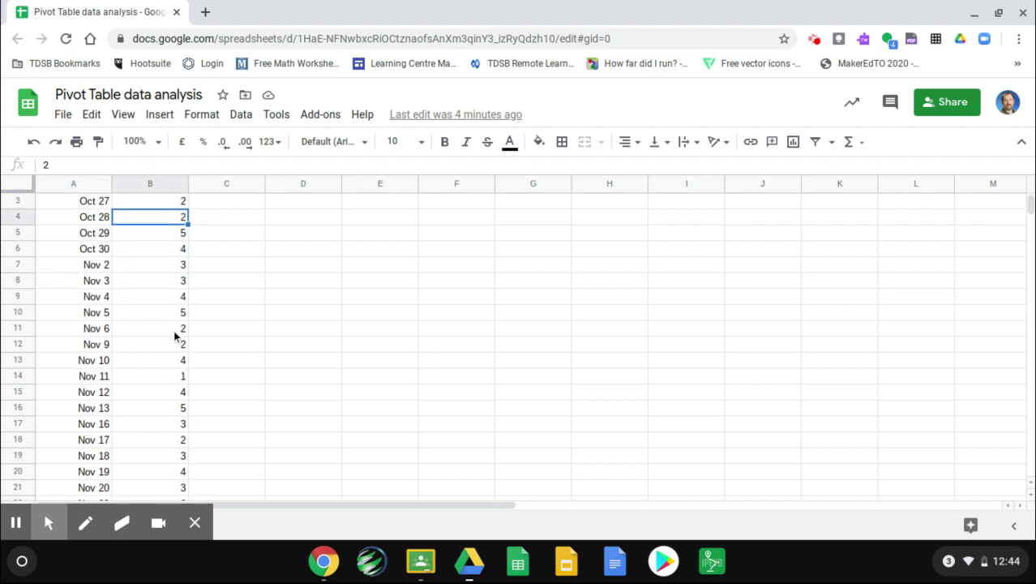
scroll(173, 335, down, 2)
scroll(173, 330, down, 9)
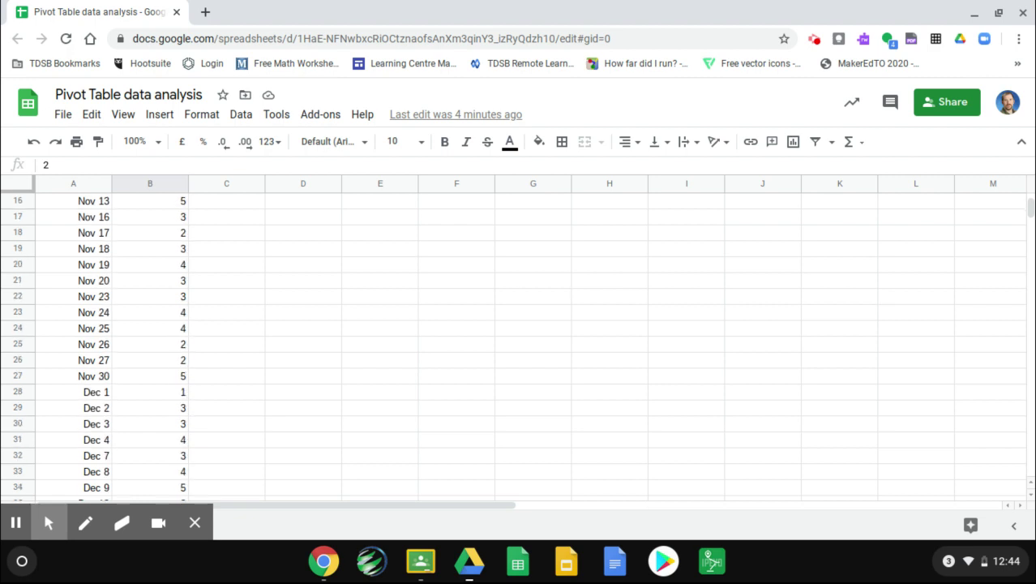
key(ctrl+BackSpace)
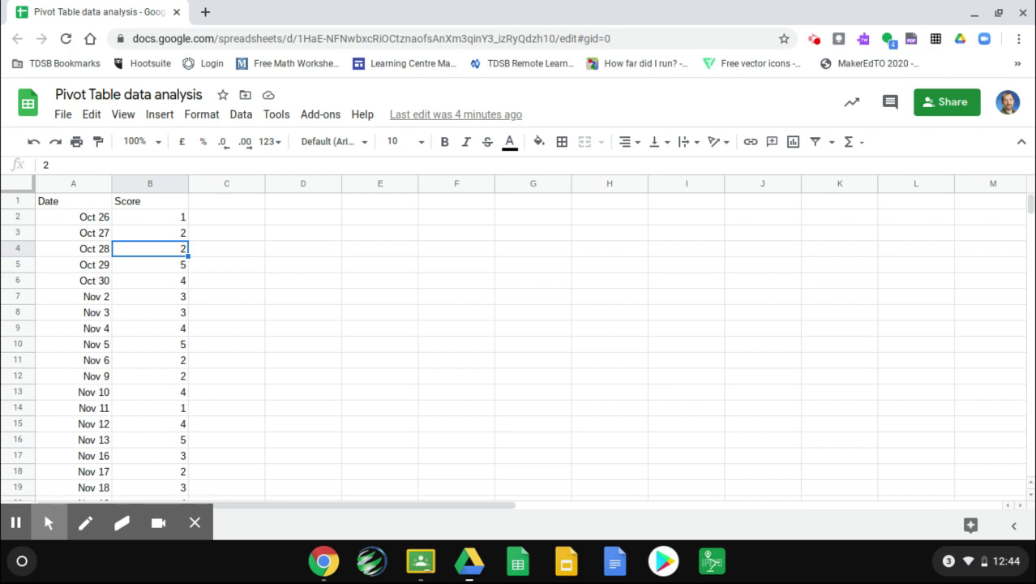
Select the full Date and Score range A1:B36 with Ctrl+A from a Date cell
click(236, 302)
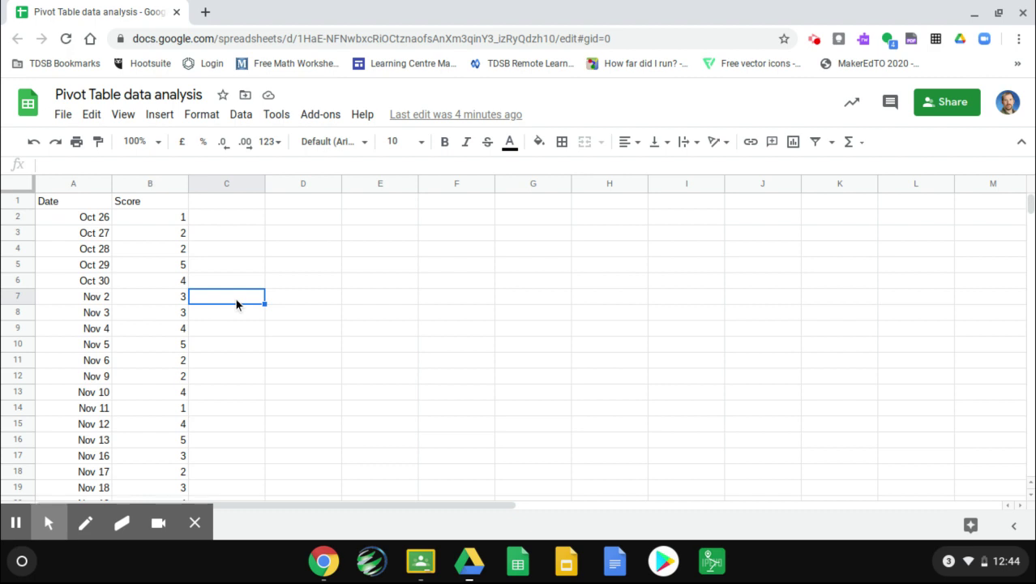
key(ctrl+a)
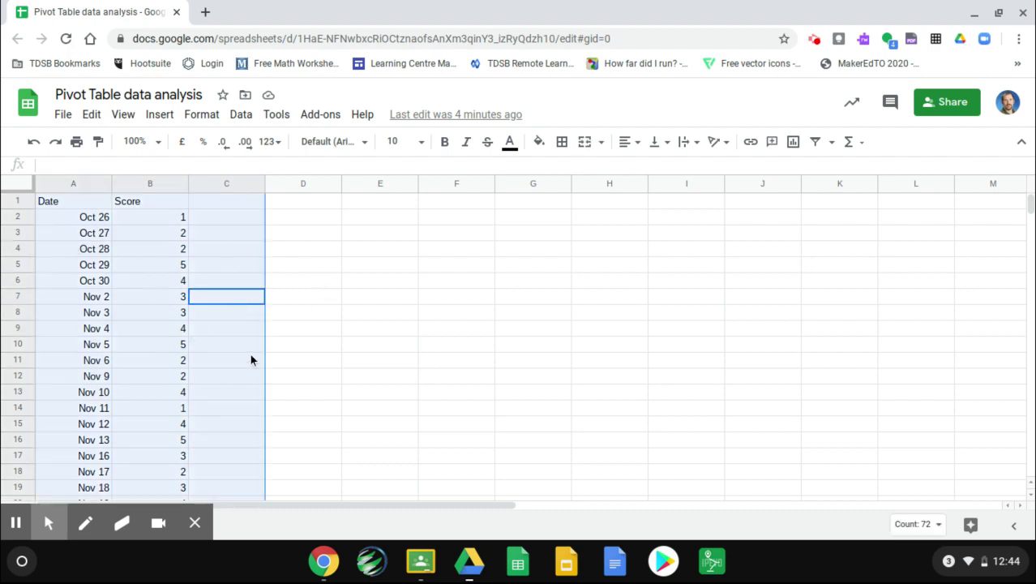
scroll(250, 353, down, 5)
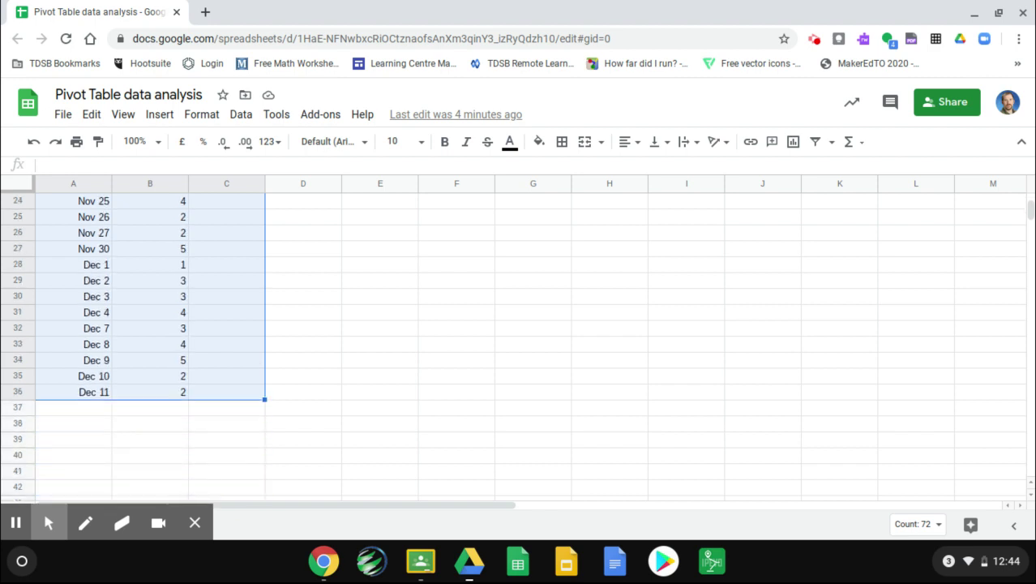
scroll(243, 340, up, 5)
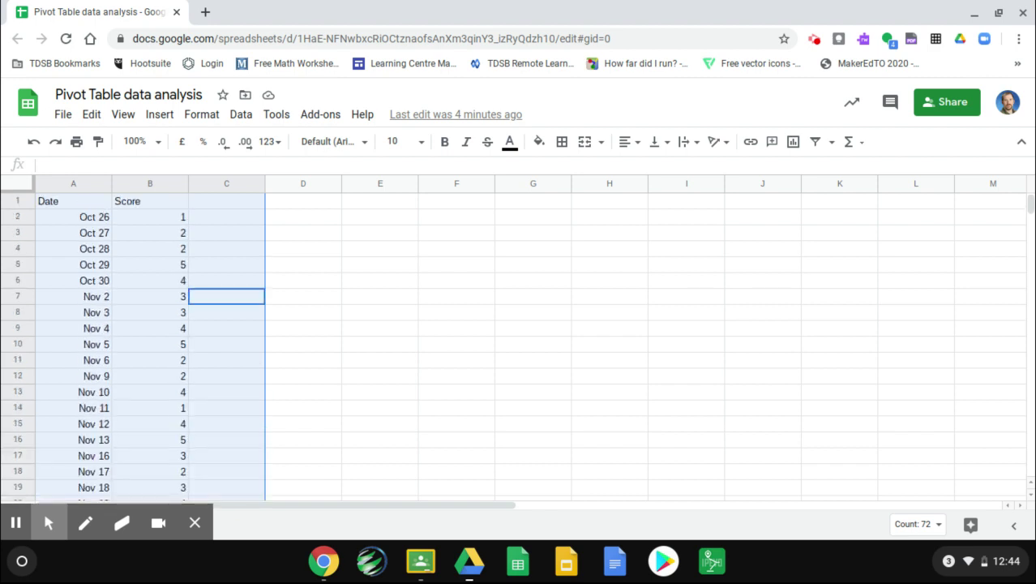
click(578, 330)
key(ctrl+a)
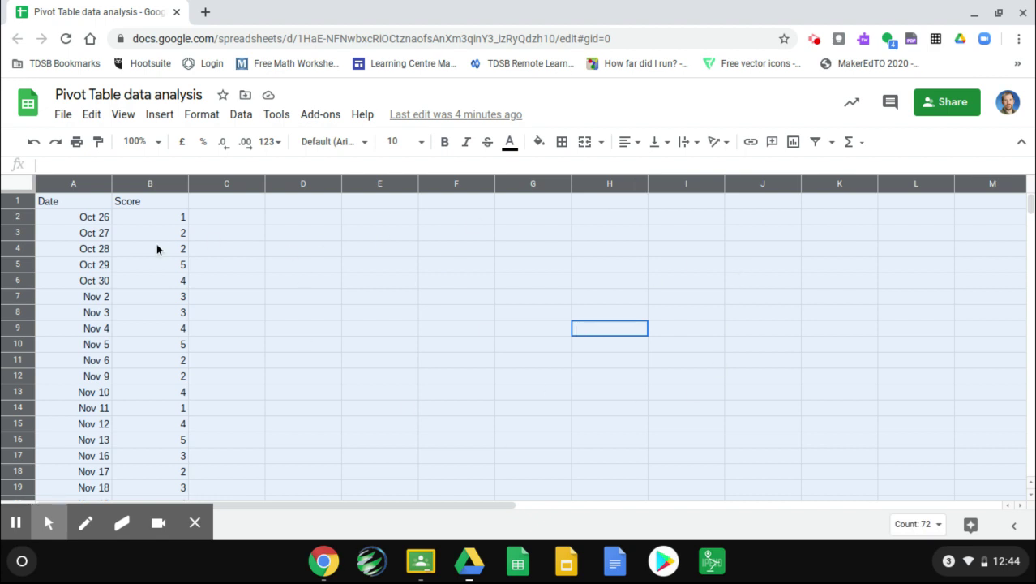
click(92, 268)
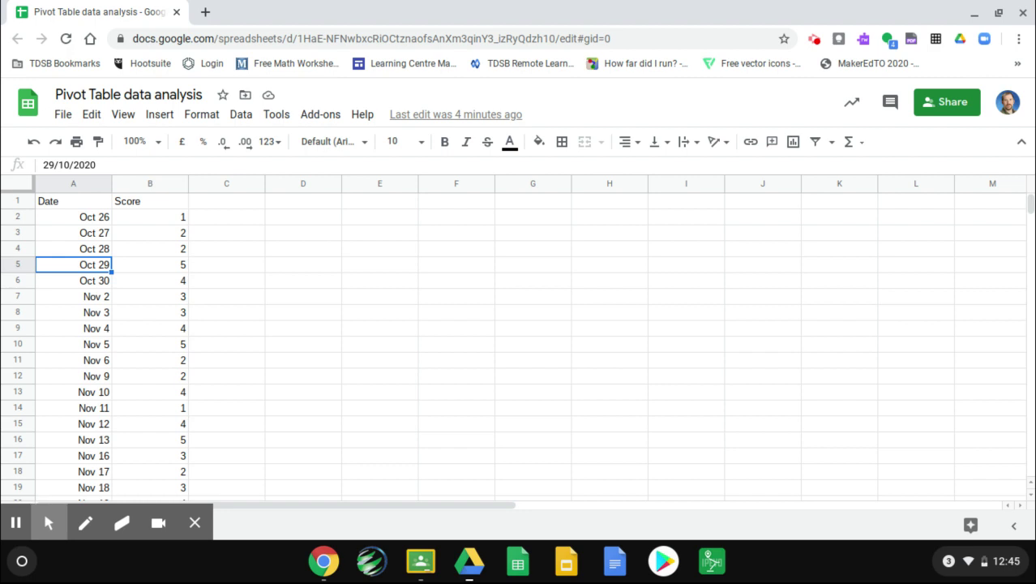
key(ctrl+a)
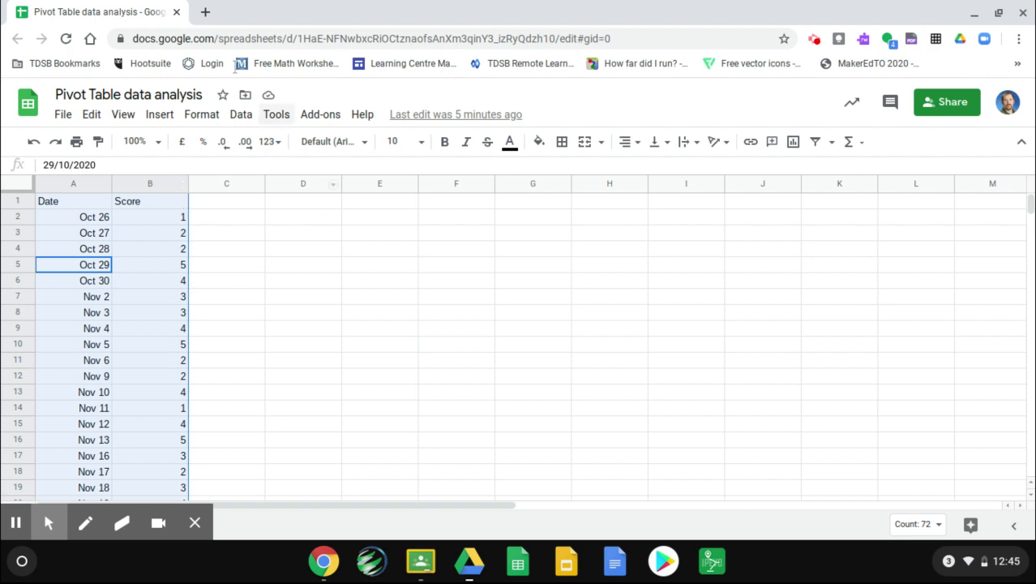
Create a pivot table from Sheet1!A1:B36 on a new sheet, then go back to Sheet1
click(241, 115)
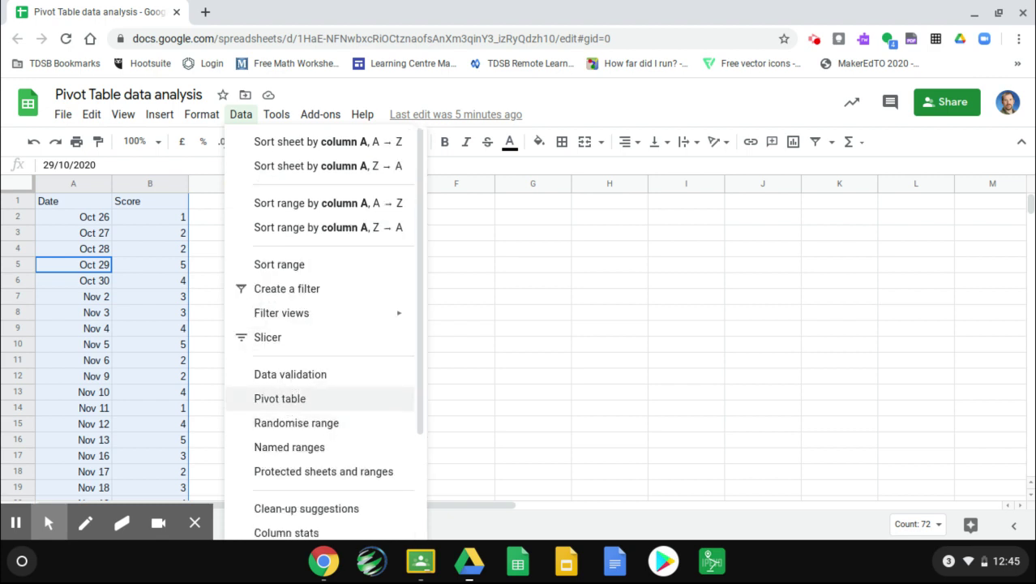
click(284, 403)
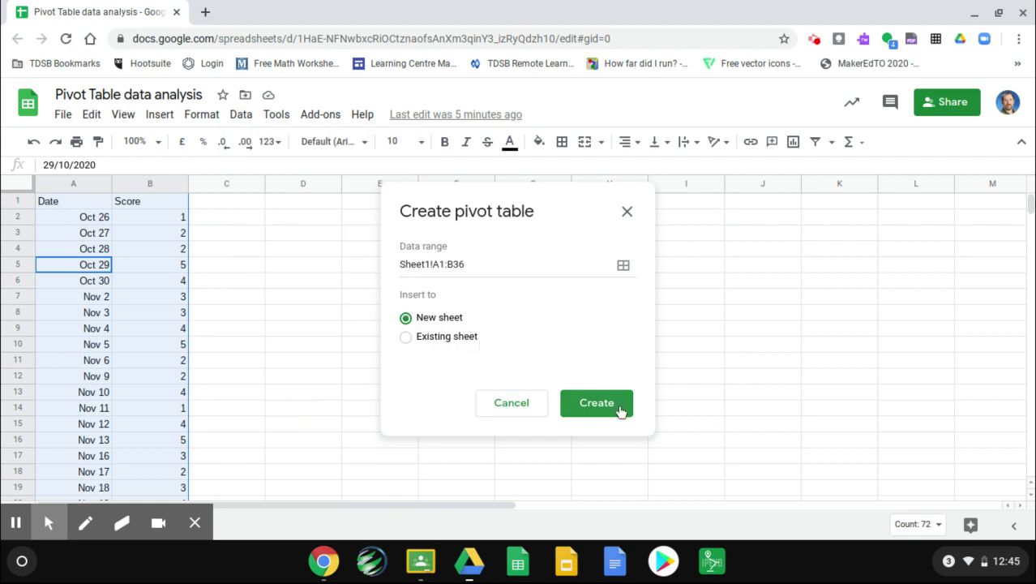
click(620, 410)
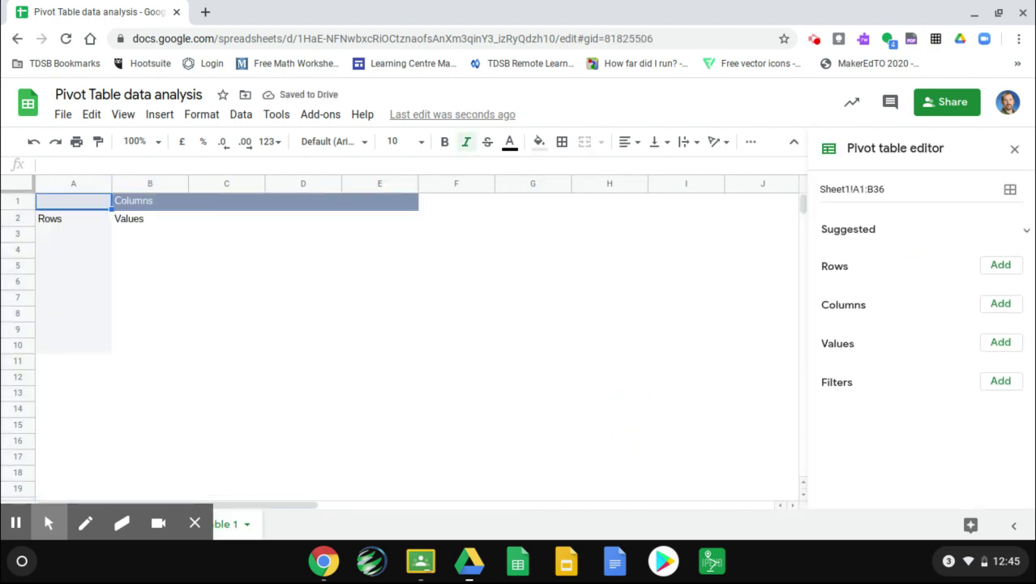
click(49, 526)
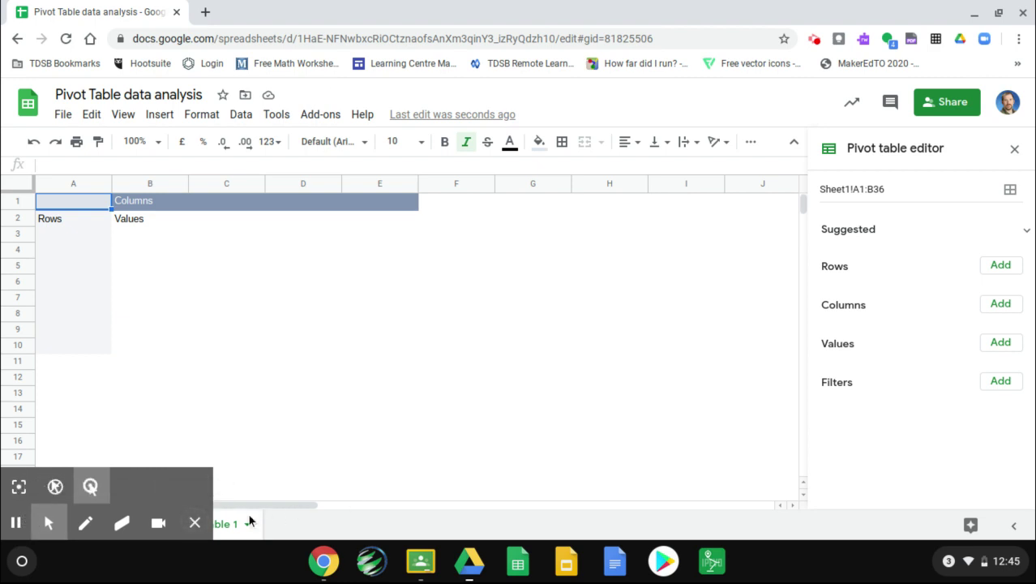
click(193, 523)
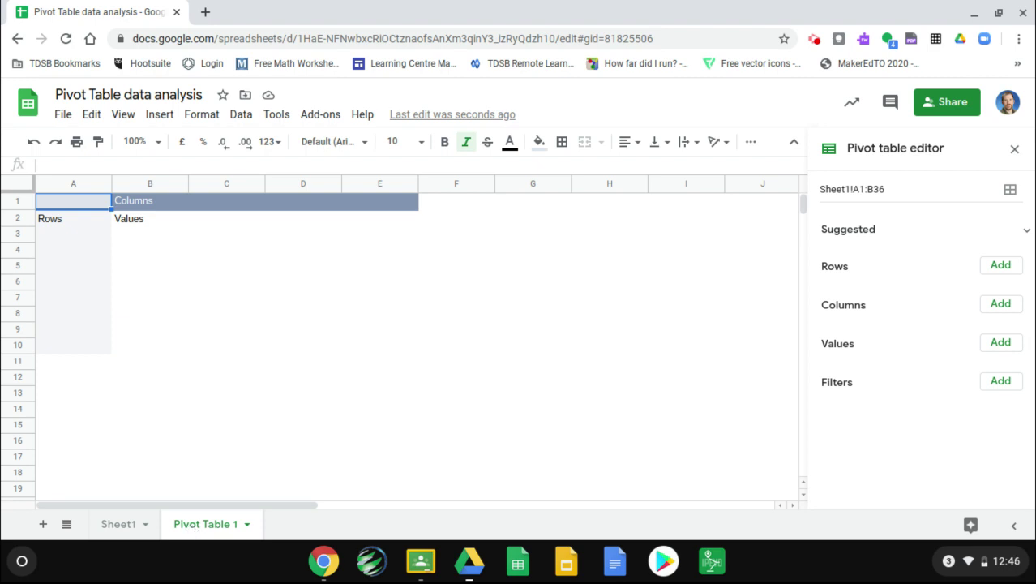
click(126, 525)
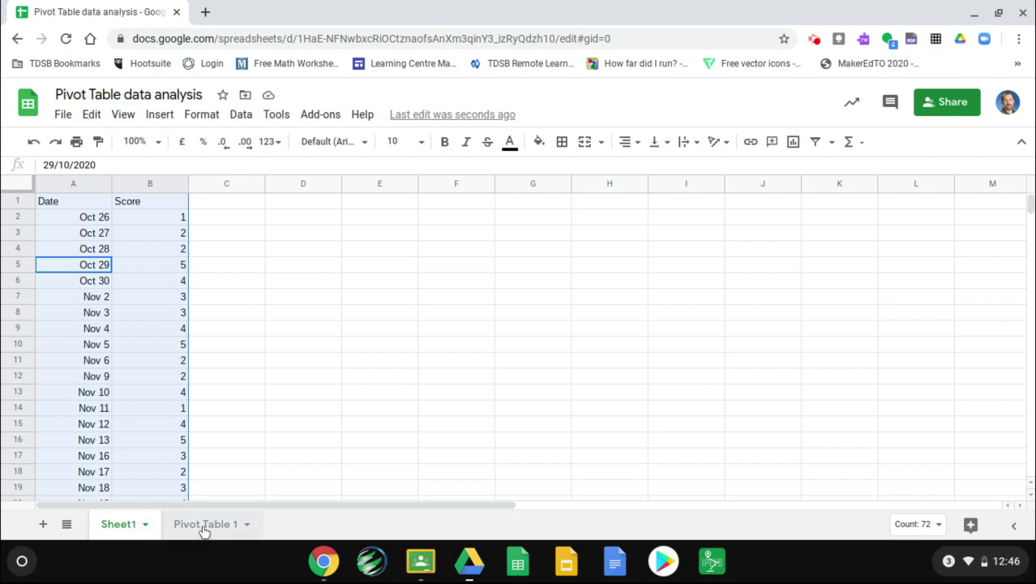
On Pivot Table 1, add Score as the column field with Show totals unticked
click(204, 527)
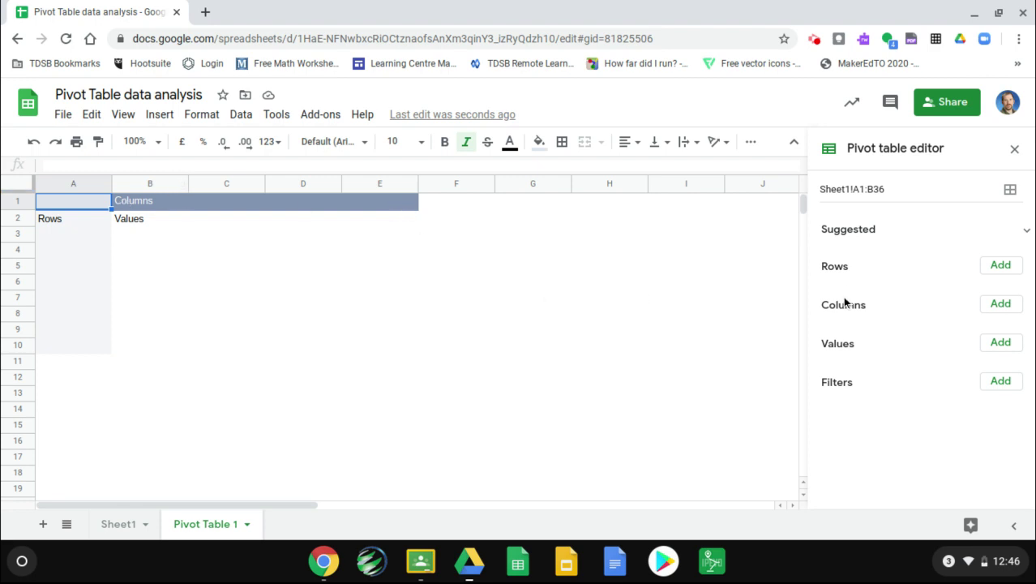
click(1002, 306)
click(1001, 306)
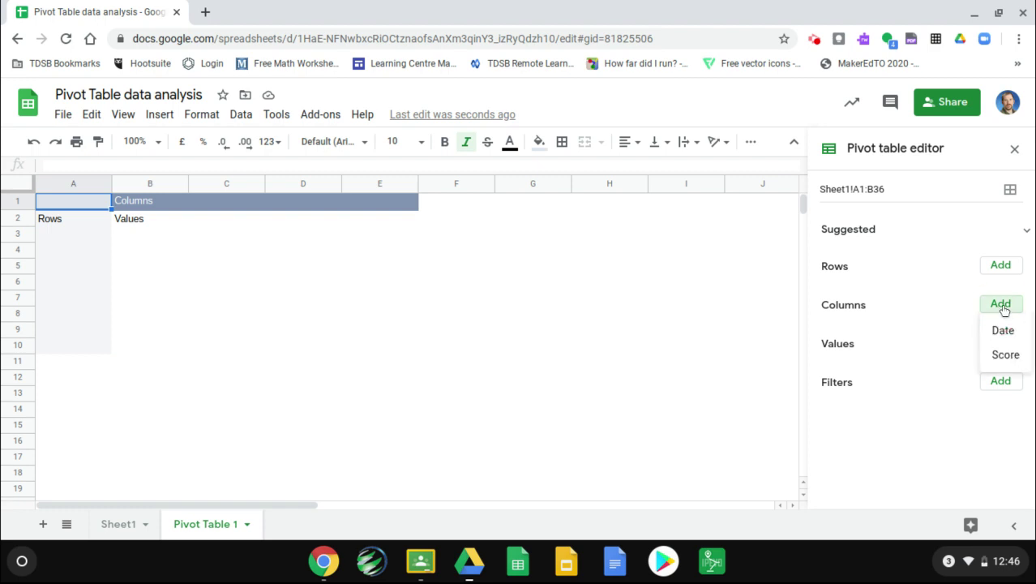
click(1004, 355)
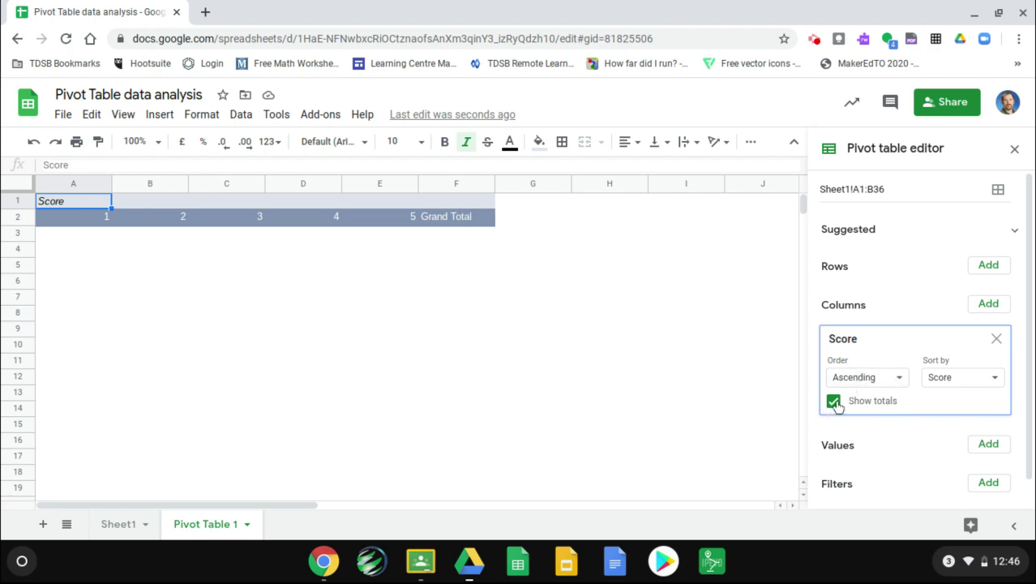
click(834, 401)
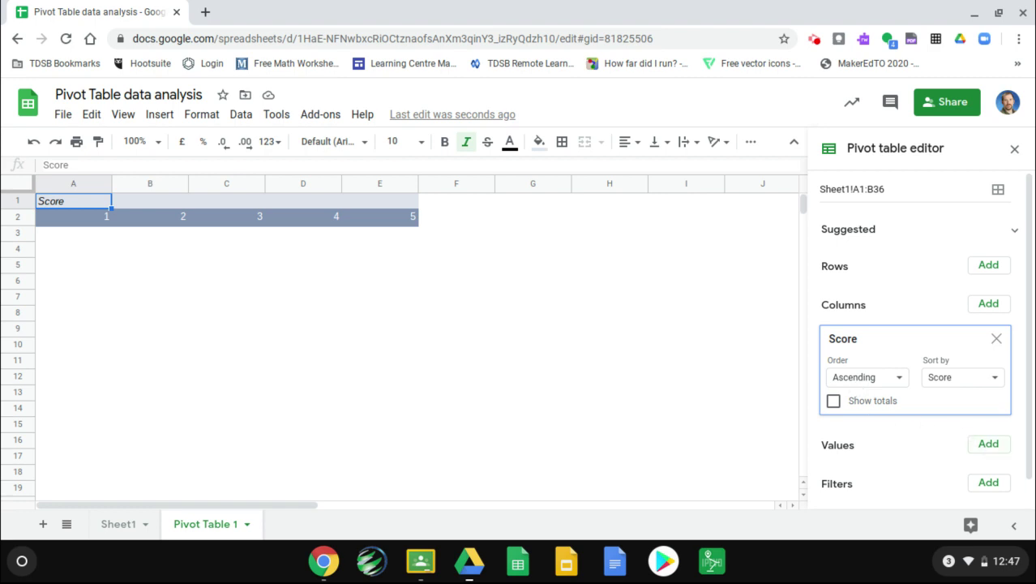
click(988, 443)
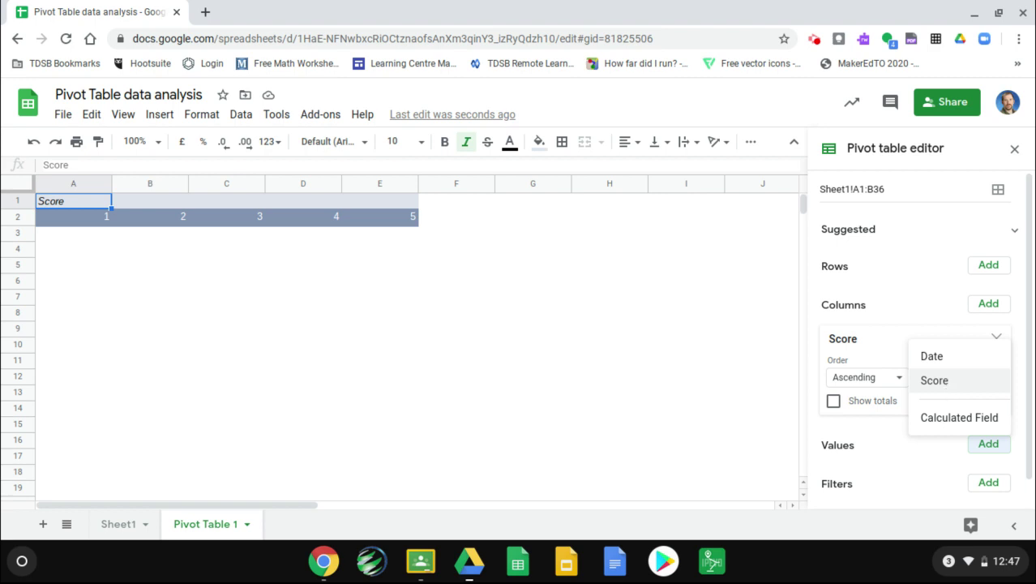
Add SUM of Score as the pivot values and re-enable the Grand Total of 109
click(934, 380)
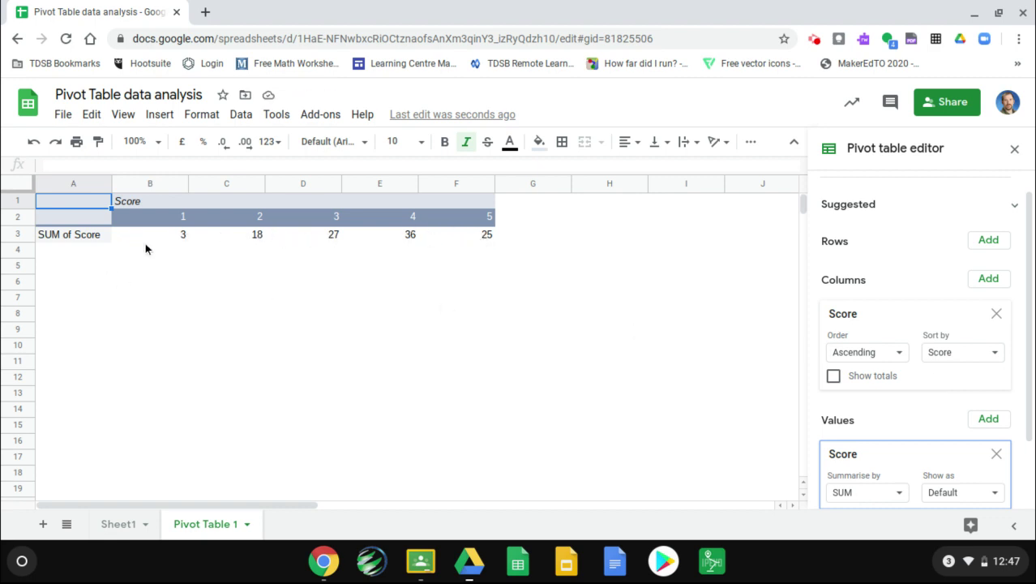
click(835, 377)
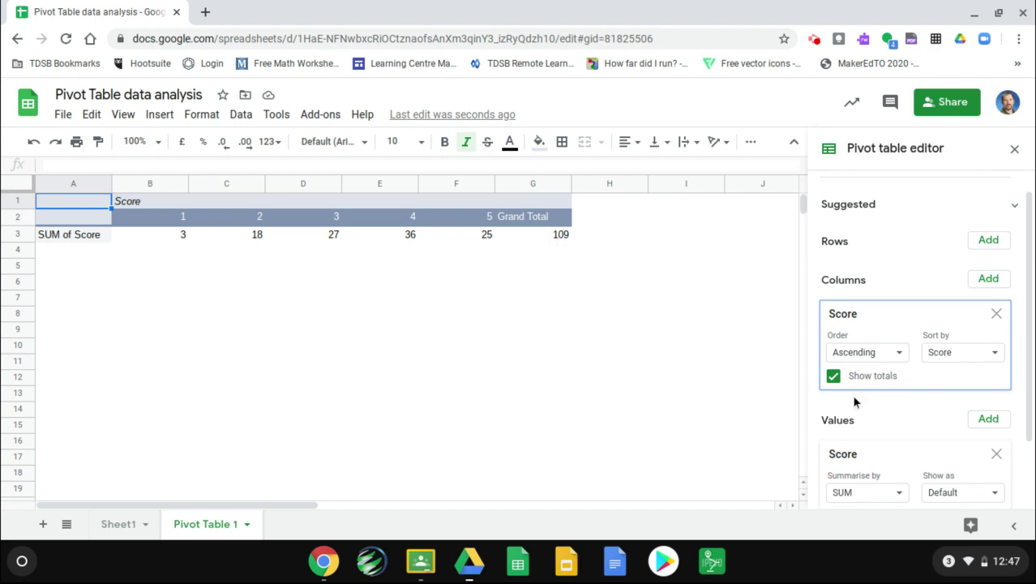
scroll(855, 409, down, 2)
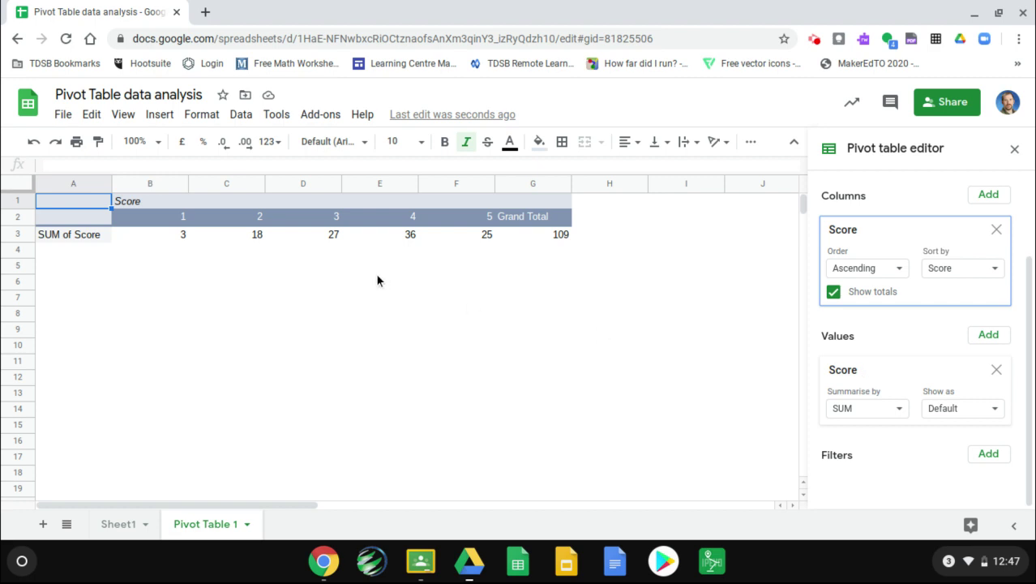
Summarise Score by COUNT (3, 9, 9, 9, 5) and hide the Grand Total column
click(898, 415)
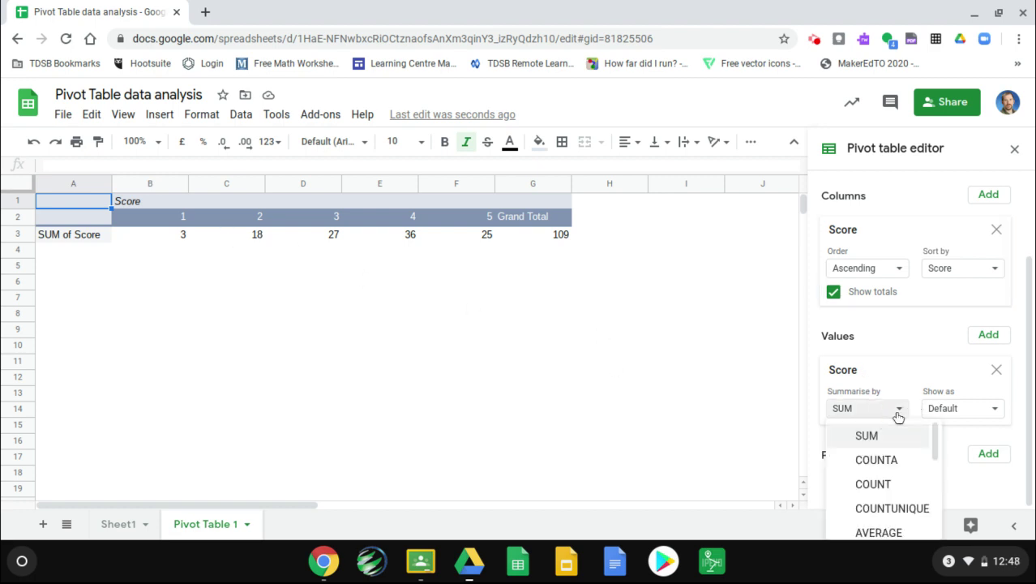
click(873, 484)
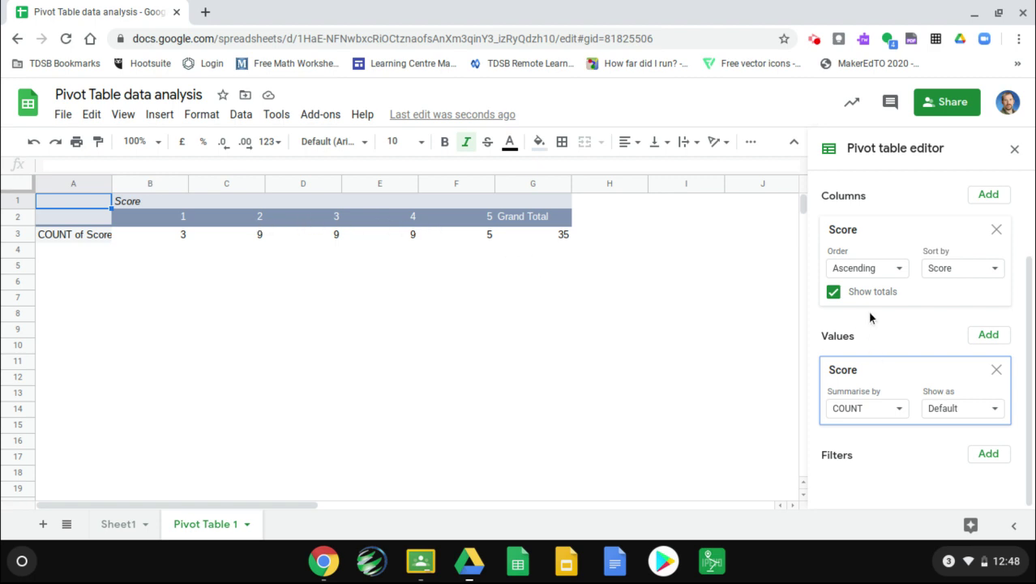
click(833, 294)
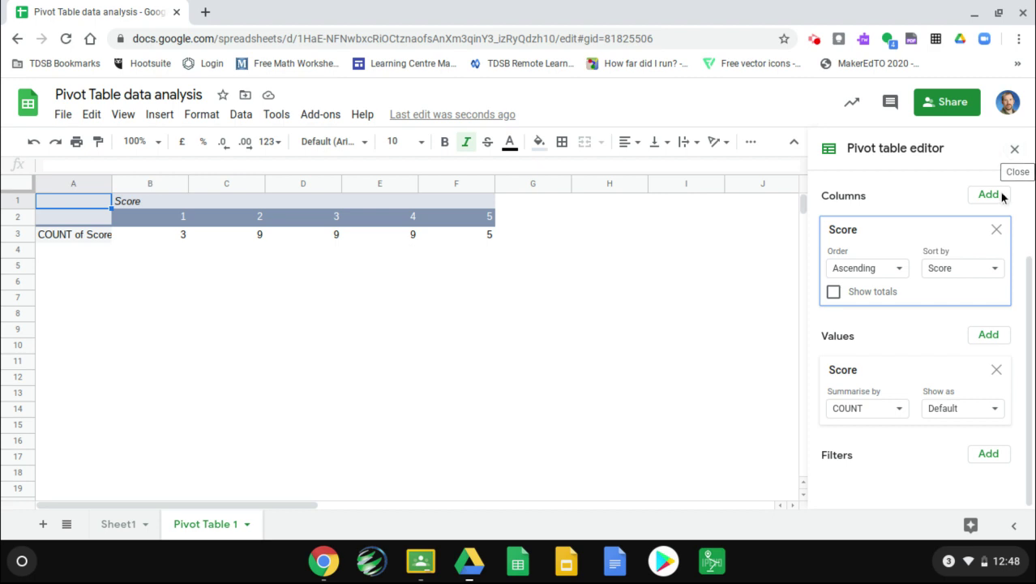
Close the pivot editor, select the score headers and counts, and insert a column chart
click(1014, 150)
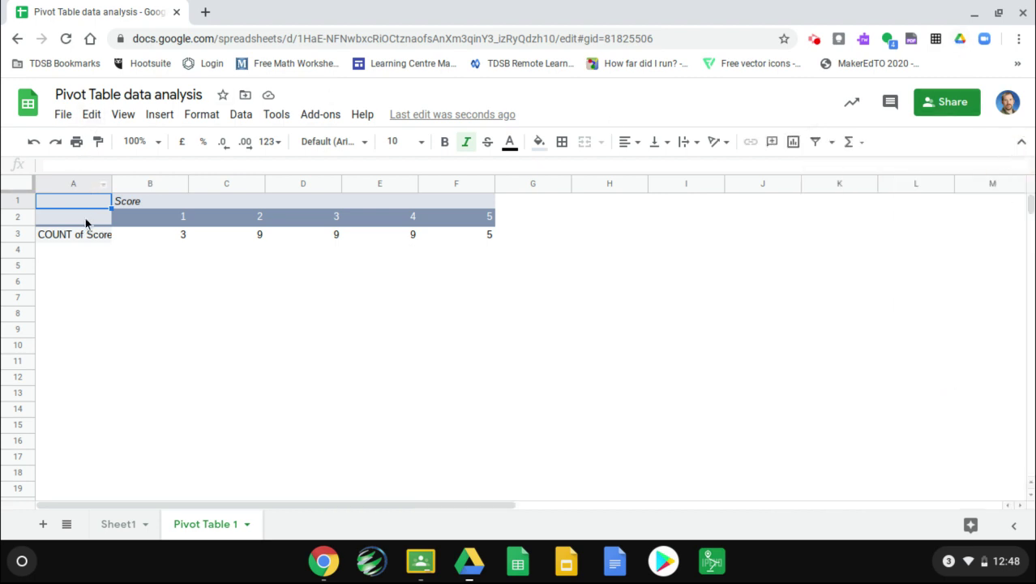
drag(85, 222, 467, 247)
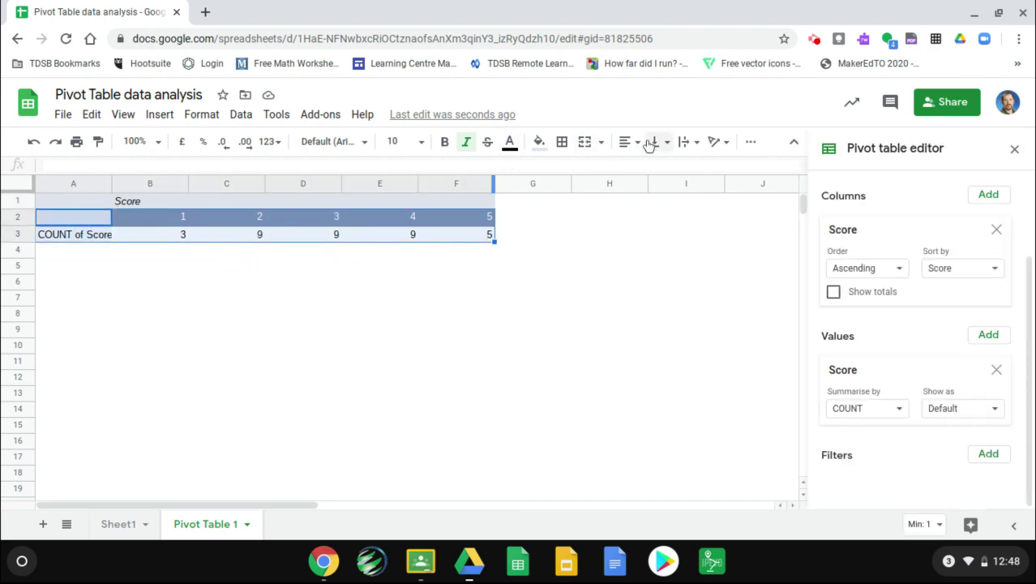
click(1016, 150)
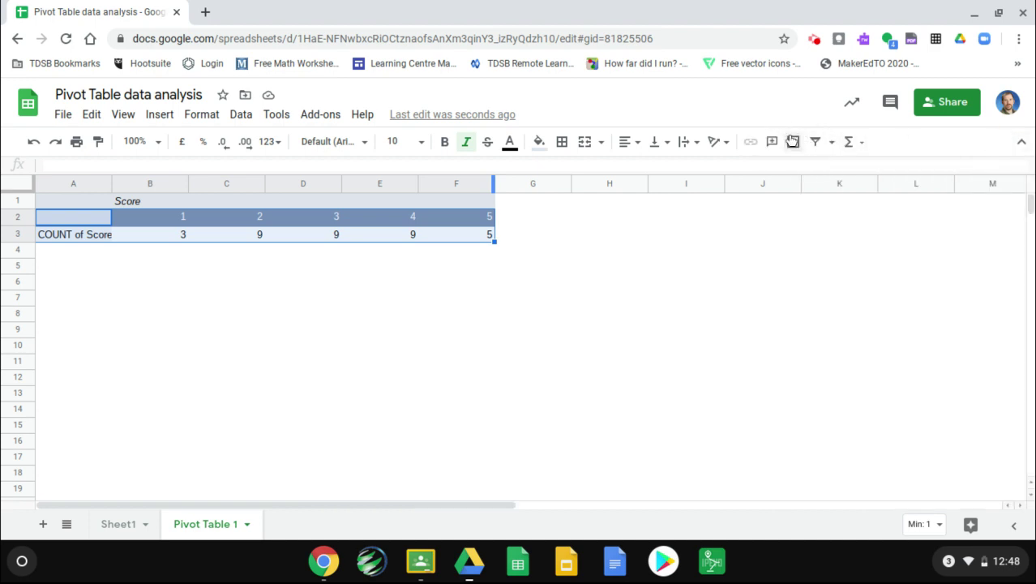
click(1024, 151)
click(1021, 94)
click(794, 143)
click(794, 143)
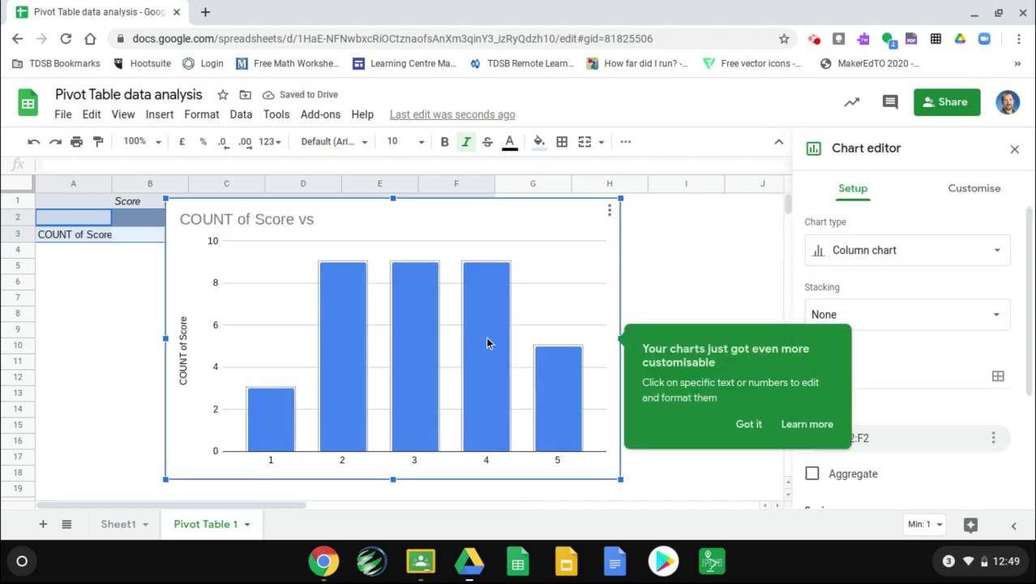
Dismiss the chart tip, drag the column chart to A4 below the pivot, and hide the menus
click(898, 258)
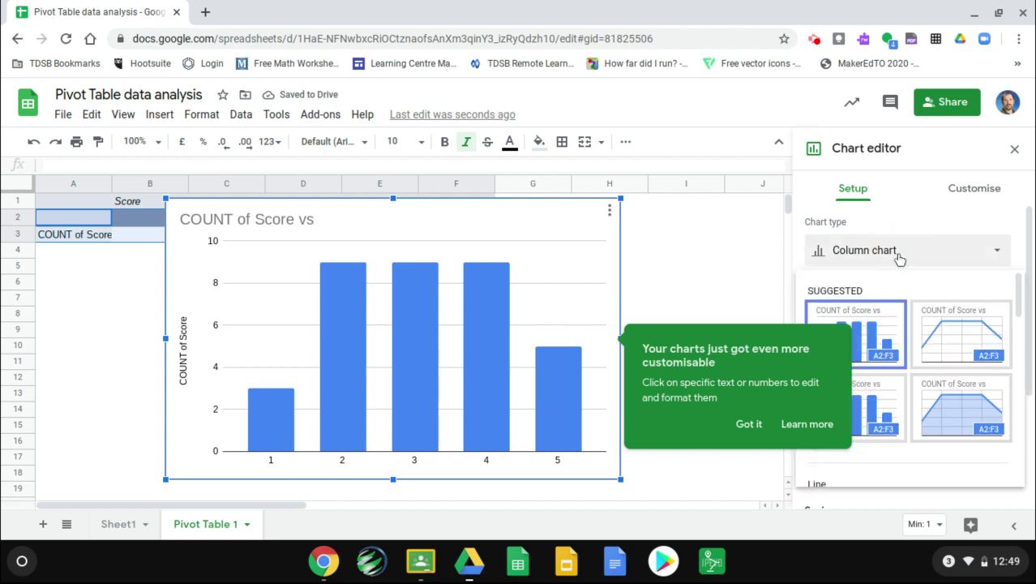
click(914, 257)
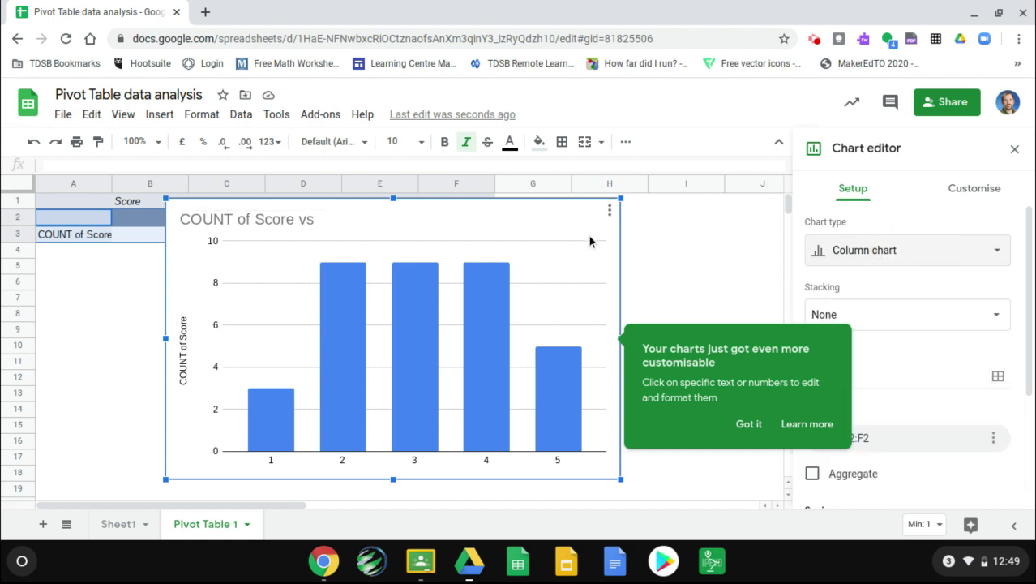
click(695, 255)
click(749, 424)
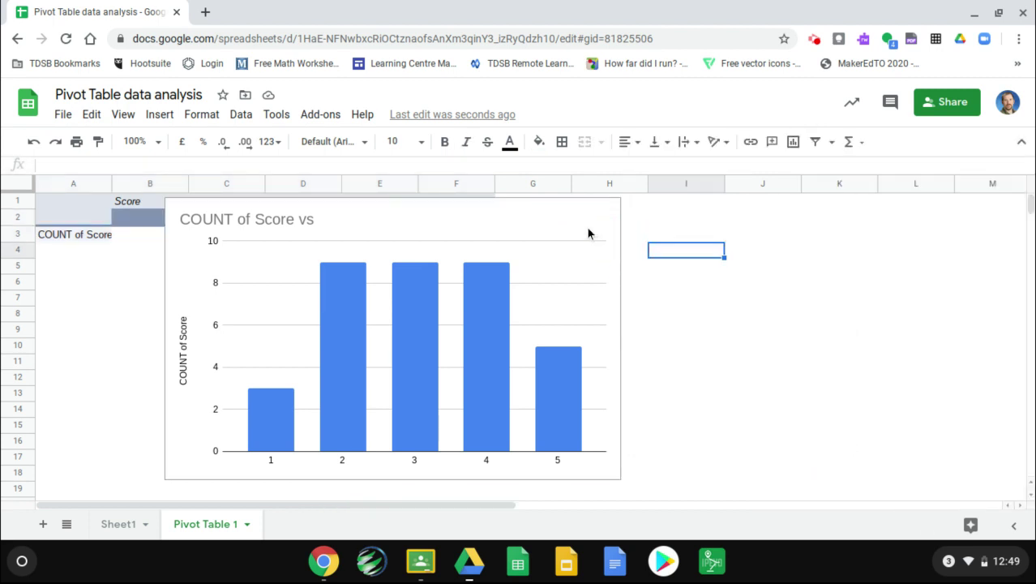
click(357, 201)
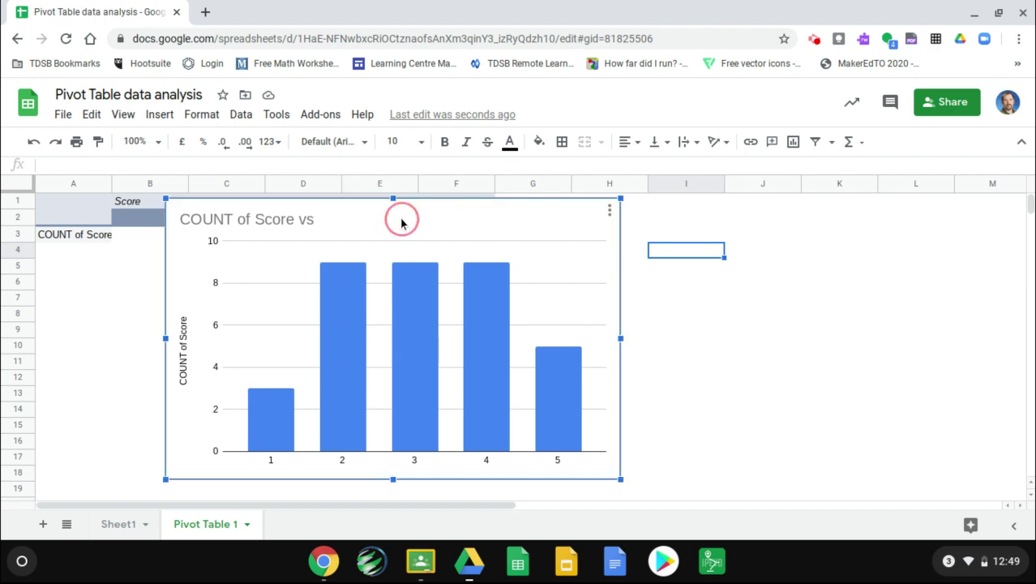
drag(328, 232, 212, 279)
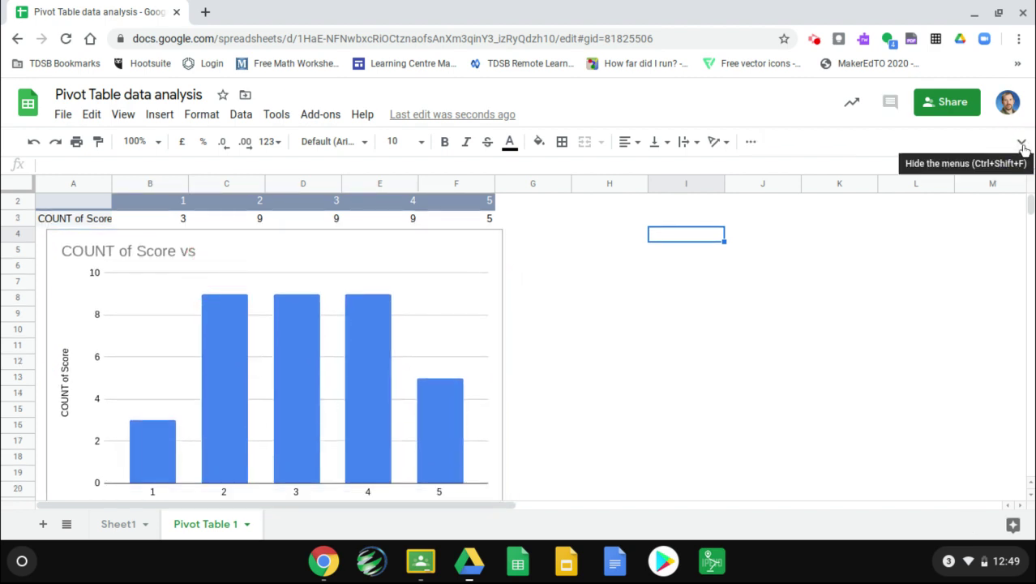
click(1022, 143)
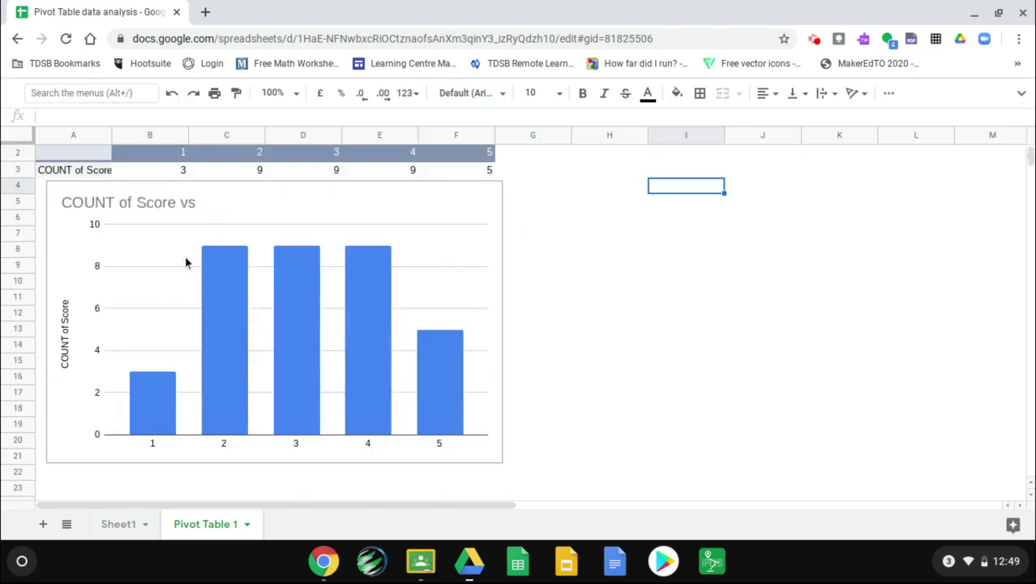
click(298, 213)
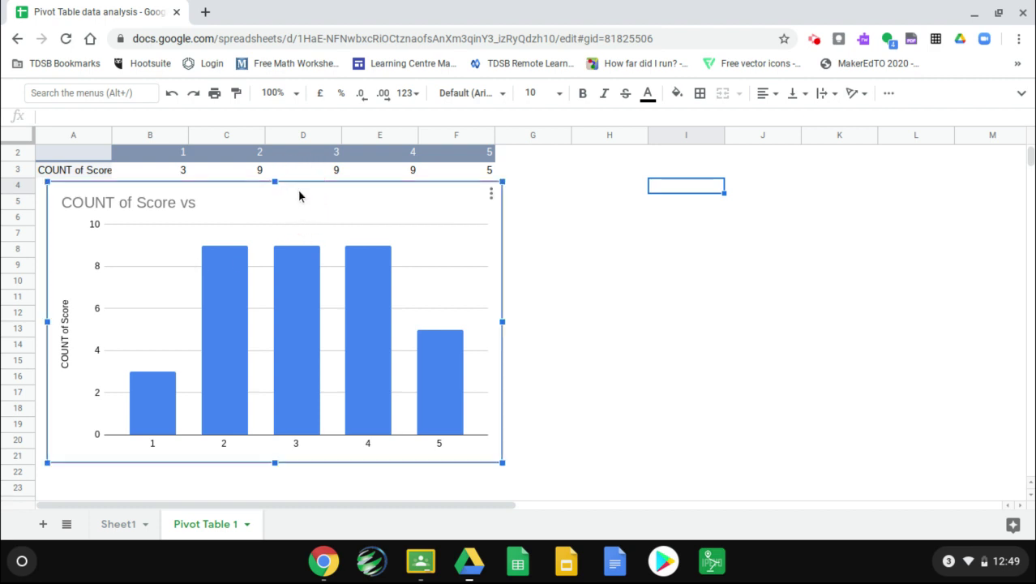
drag(297, 186, 296, 197)
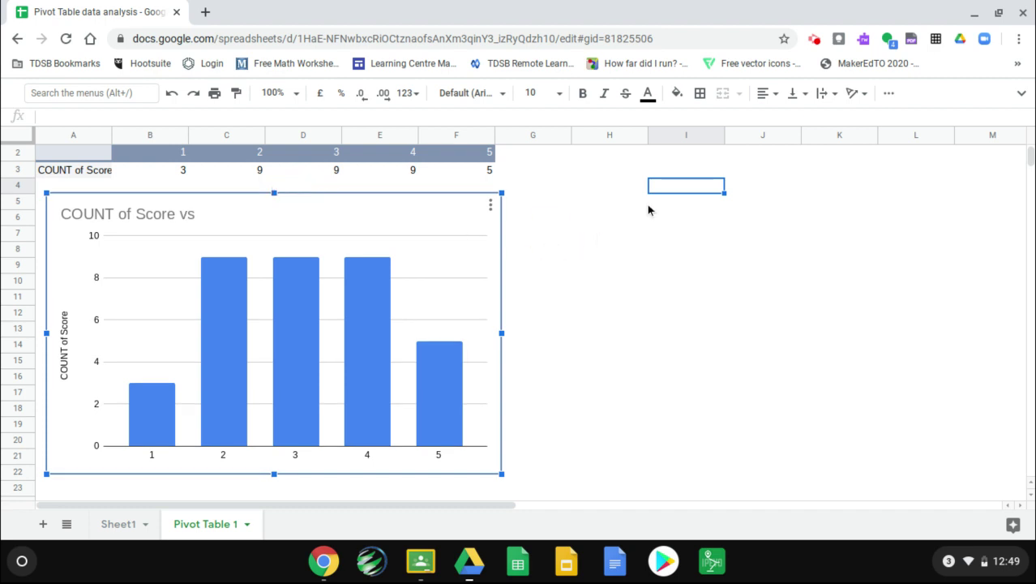
Open Edit the chart from the chart's menu and keep Stacking at None
click(490, 206)
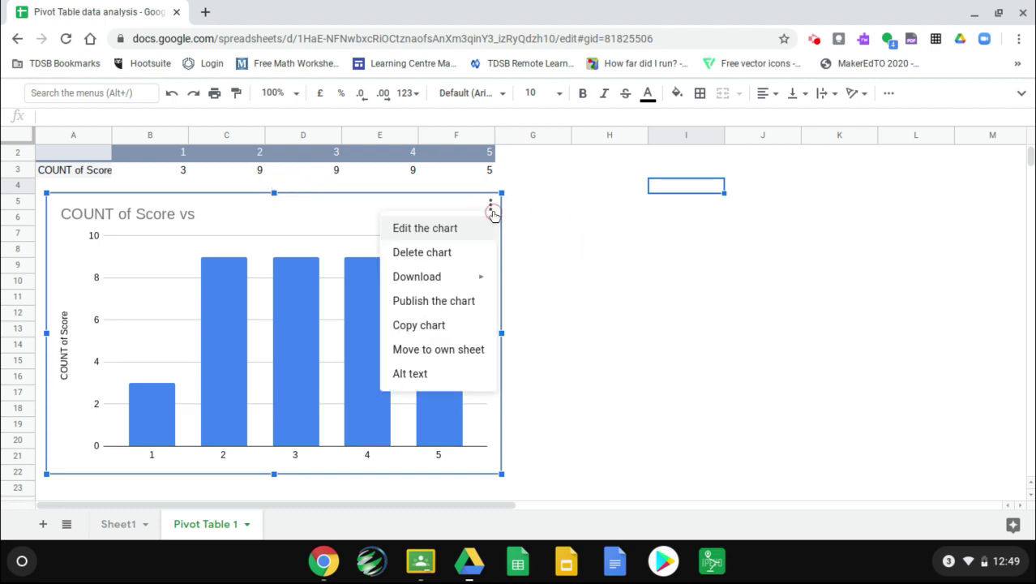
click(451, 230)
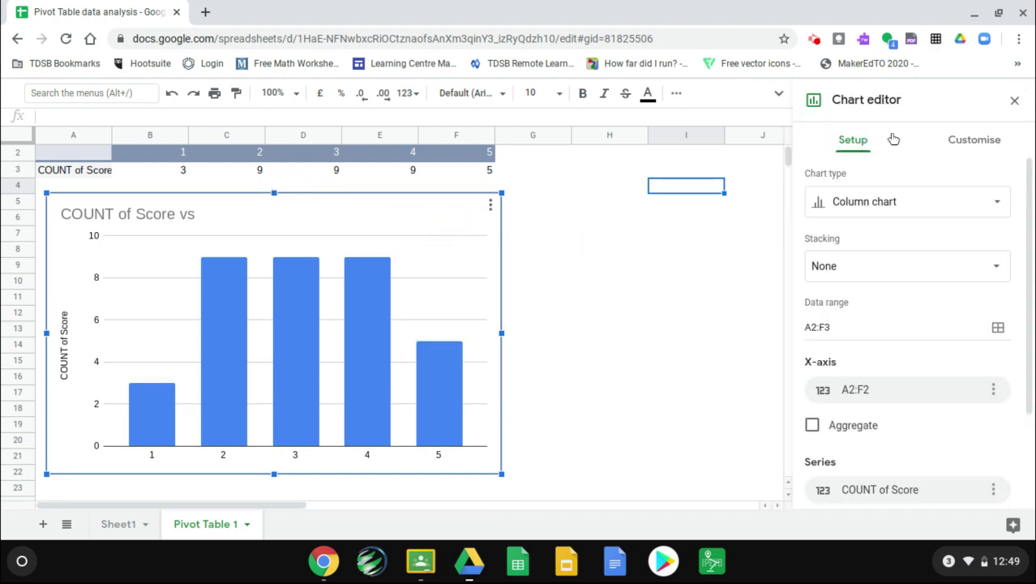
click(911, 266)
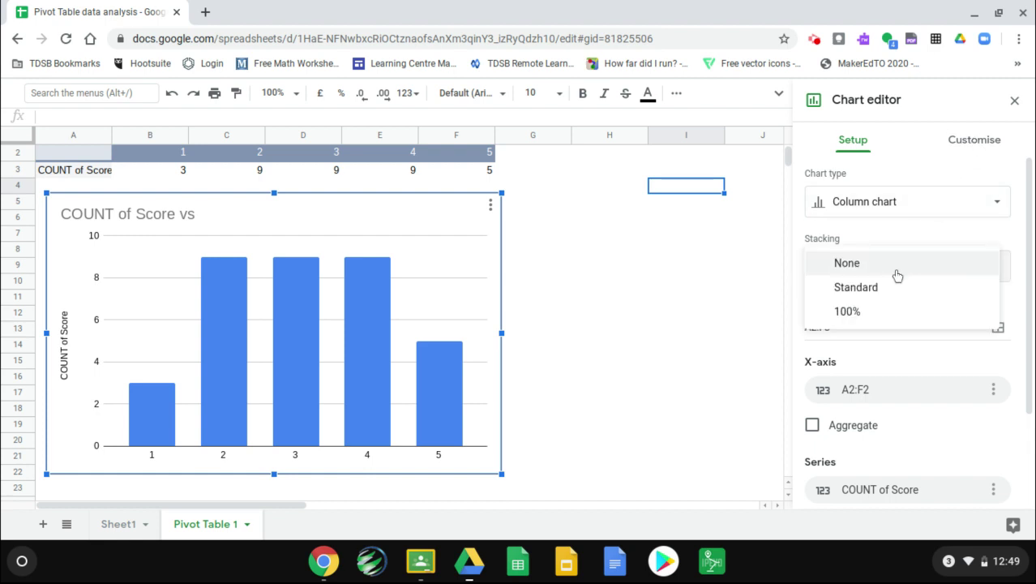
click(973, 236)
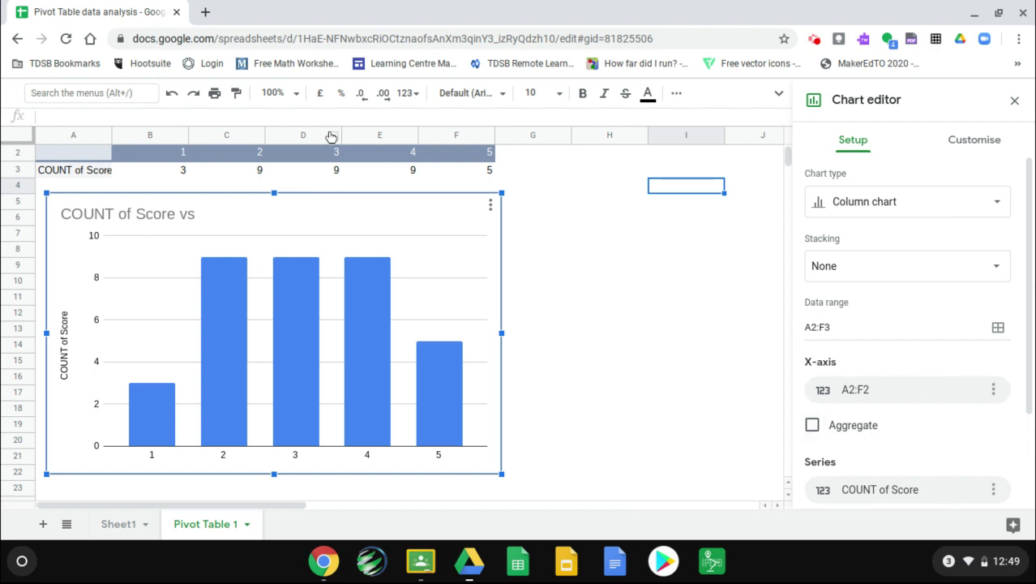
scroll(914, 379, down, 3)
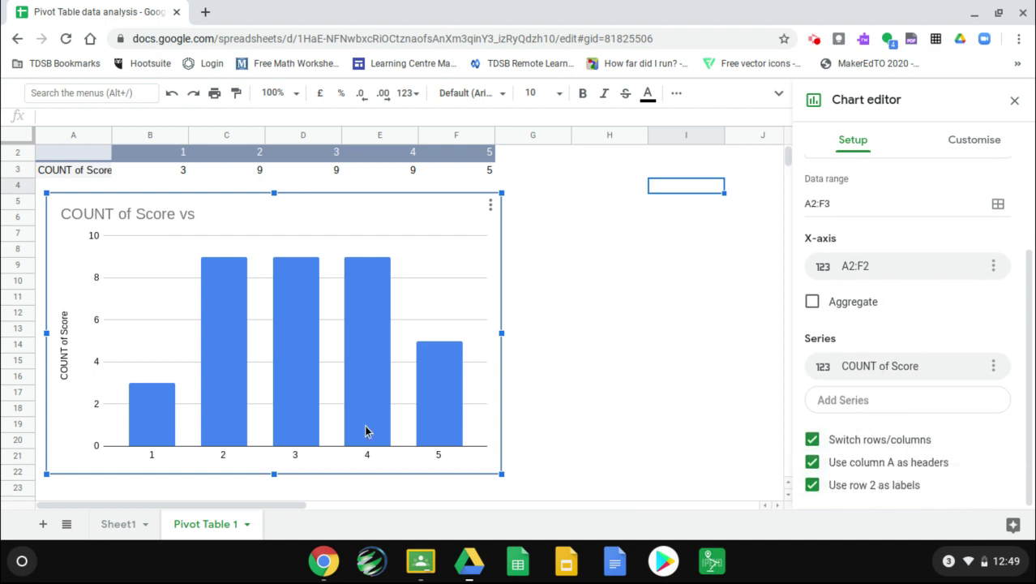
click(200, 441)
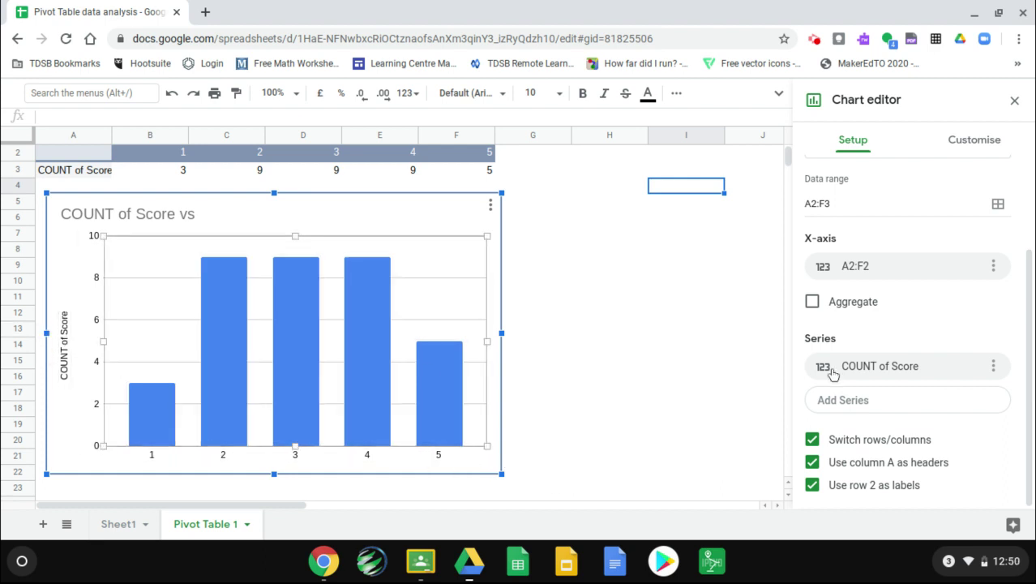
In Customise > Chart style, try 3D then return the bars to flat 2D
click(978, 154)
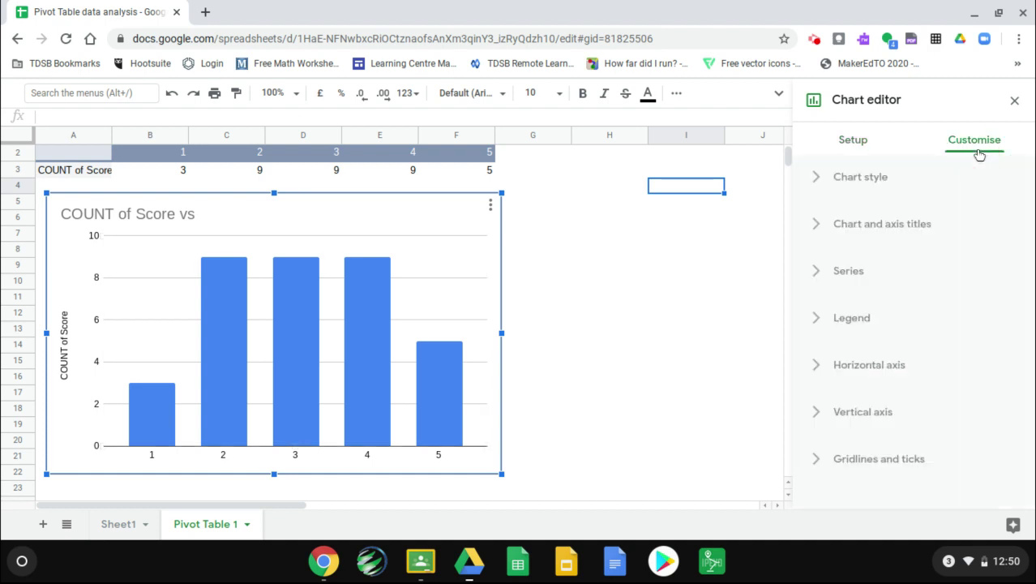
click(822, 177)
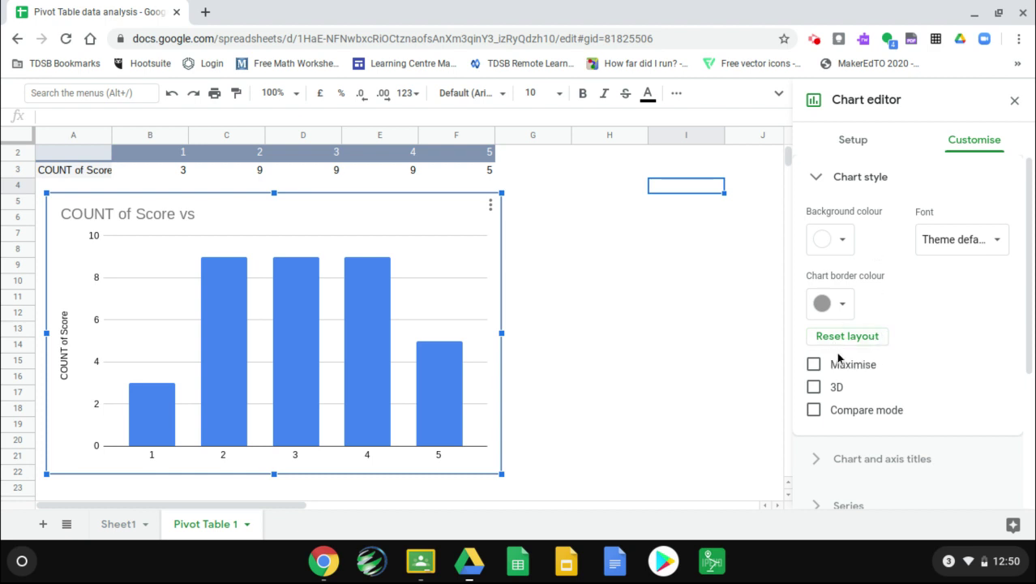
scroll(940, 323, down, 1)
scroll(941, 322, down, 1)
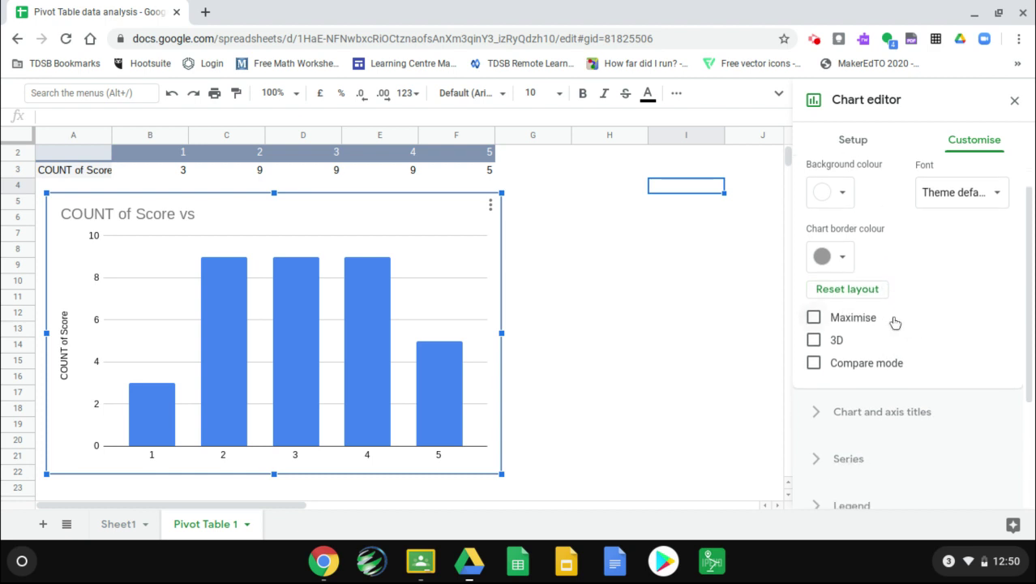
click(814, 340)
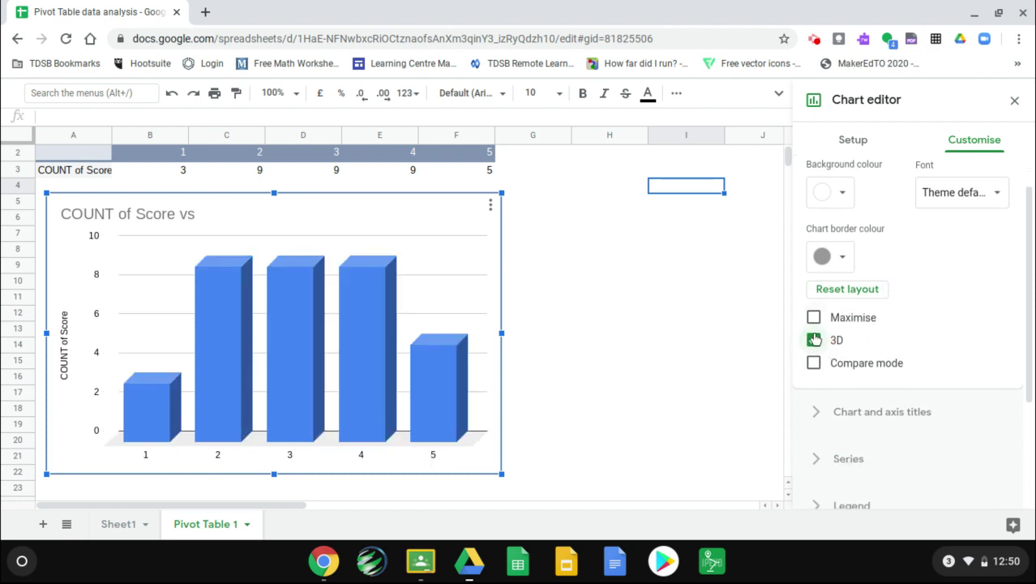
click(814, 341)
scroll(884, 339, down, 3)
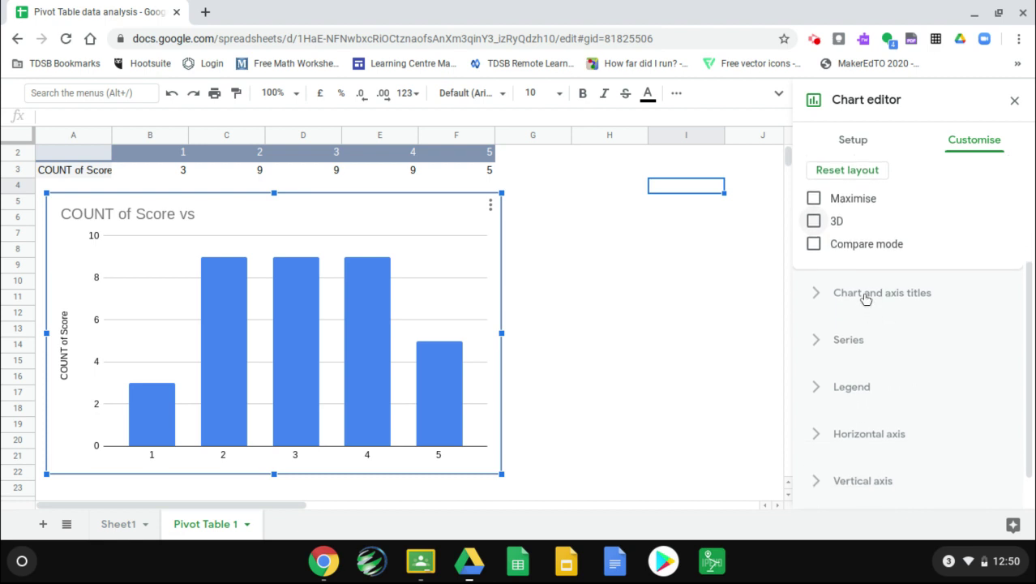
Replace the chart title 'COUNT of Score vs' with 'How I've been Feeling this year so far'
click(814, 294)
scroll(865, 325, down, 5)
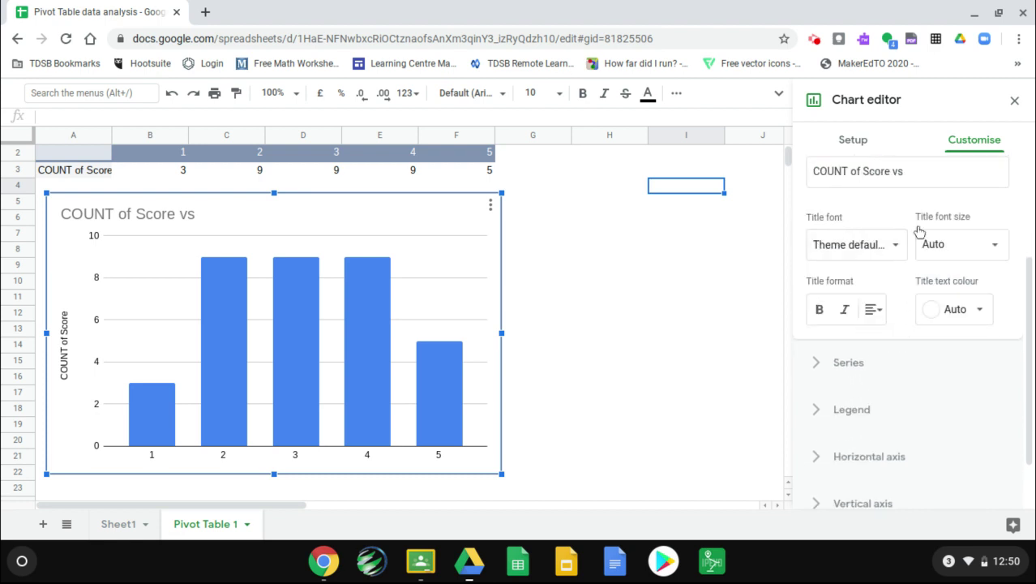
click(906, 167)
drag(924, 171, 765, 174)
text(HO)
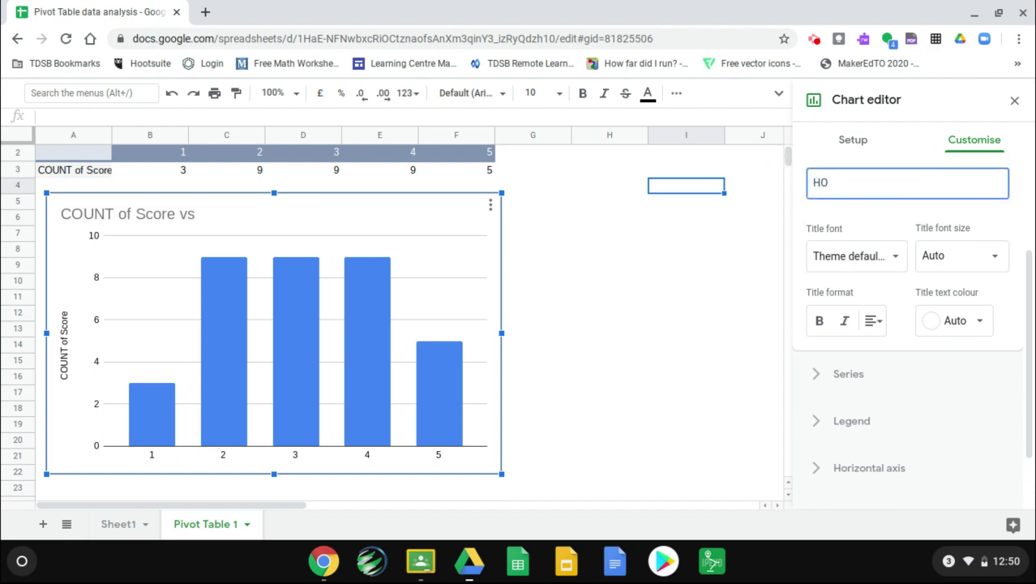
key(BackSpace)
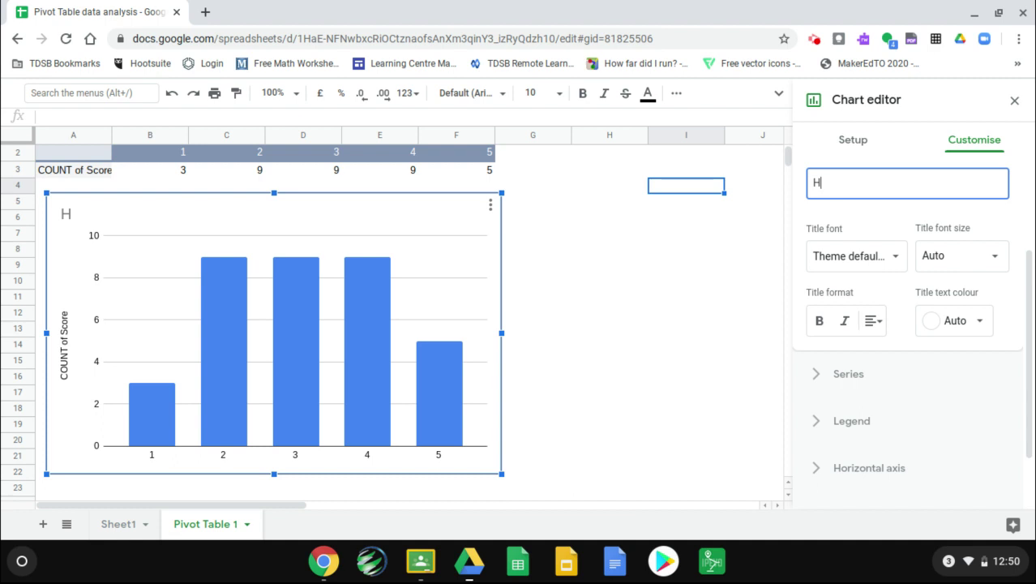
text(ow I've been Feeling this yea)
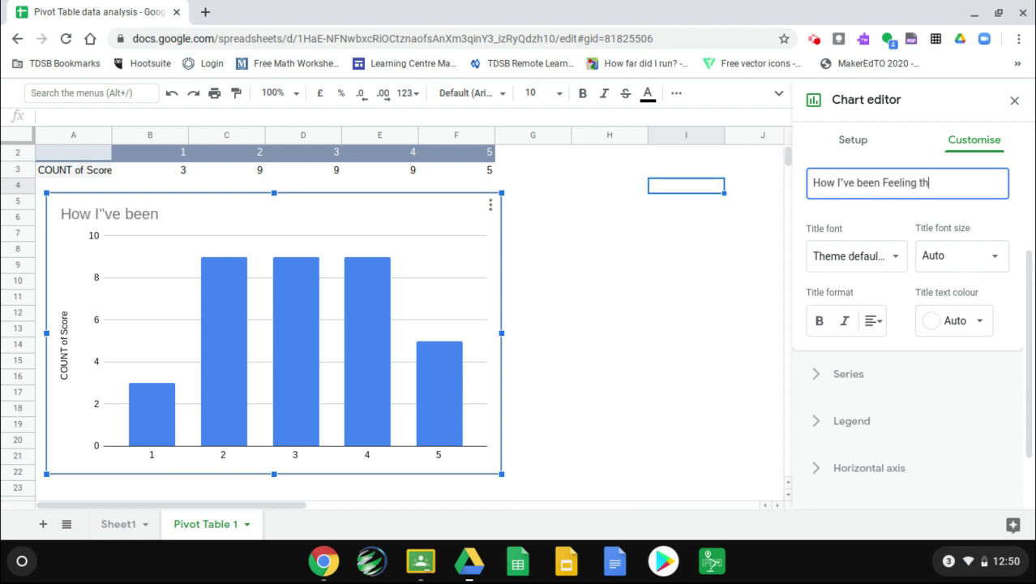
text(r so far)
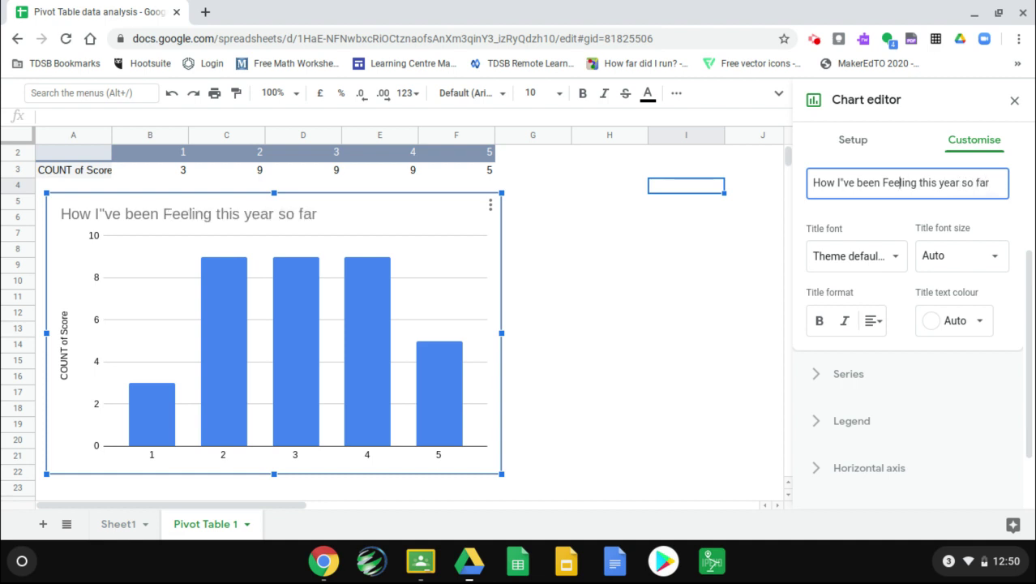
key(BackSpace)
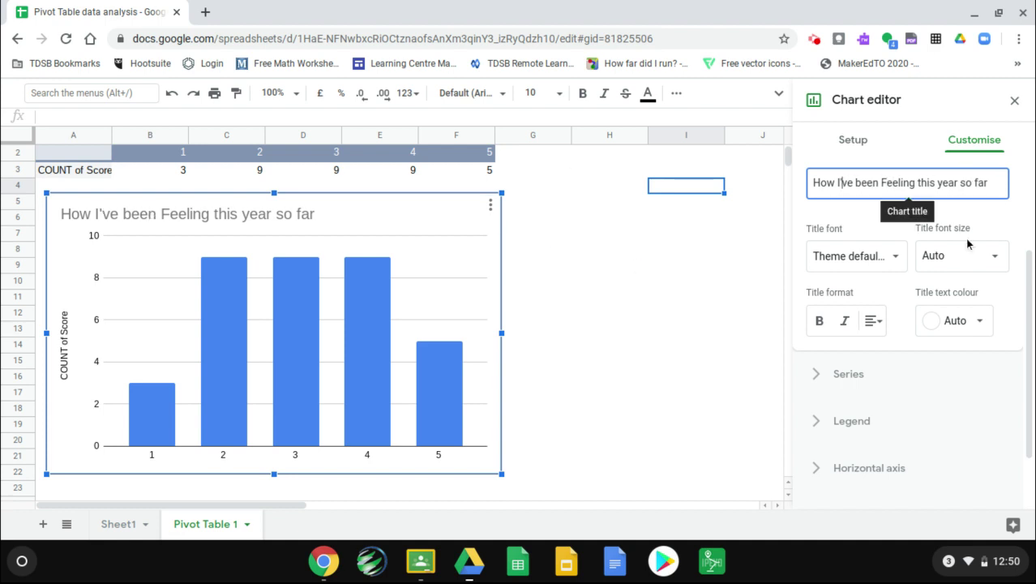
Expand the axis and gridline settings and leave the chart without major tick marks
scroll(949, 267, down, 1)
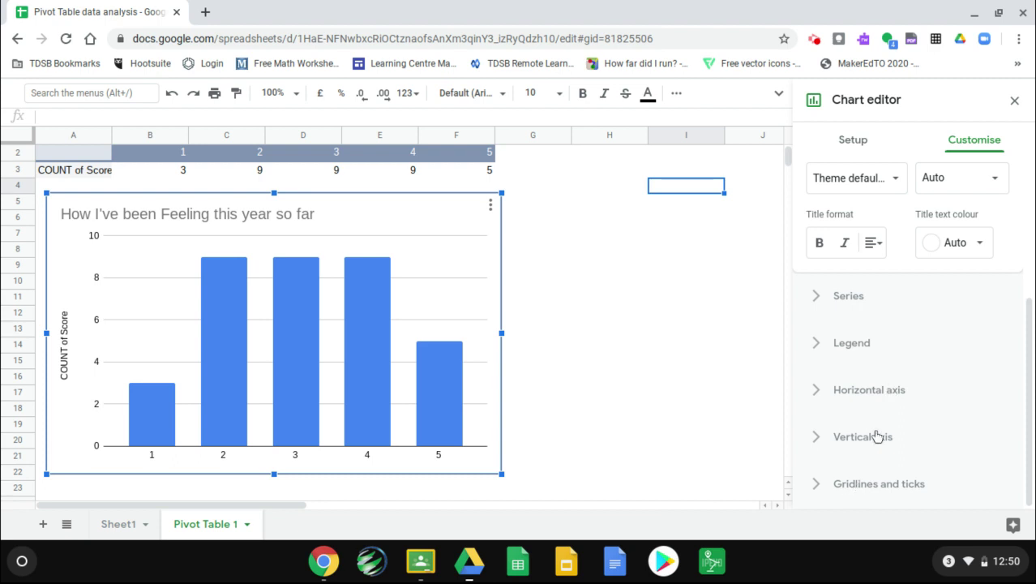
click(852, 389)
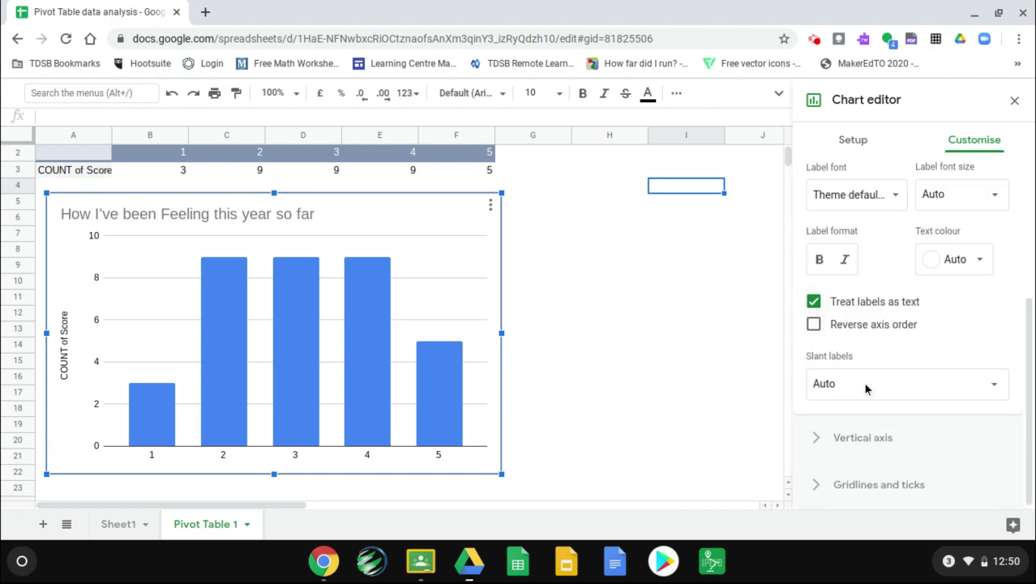
click(880, 442)
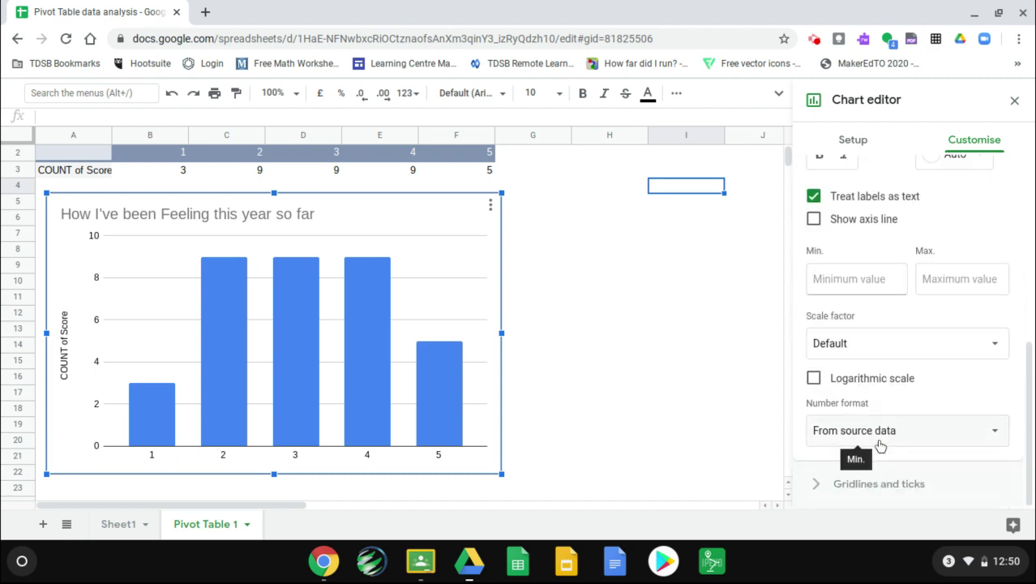
click(870, 487)
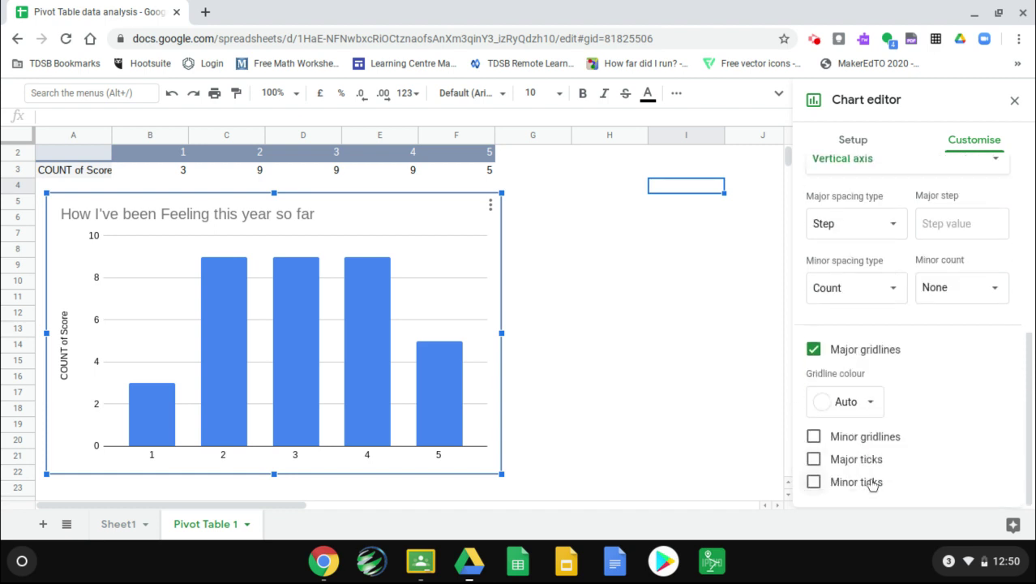
click(814, 460)
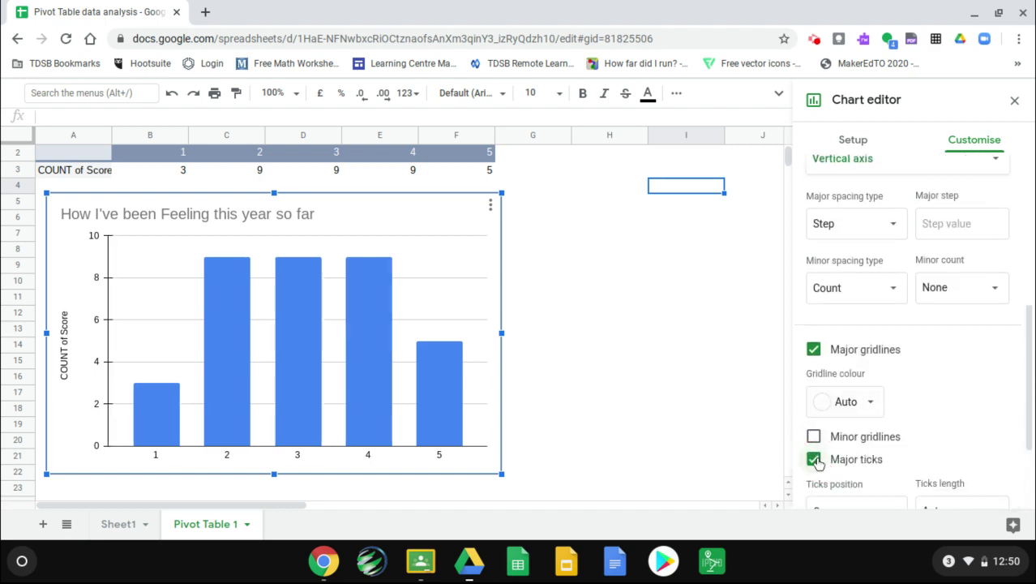
click(814, 460)
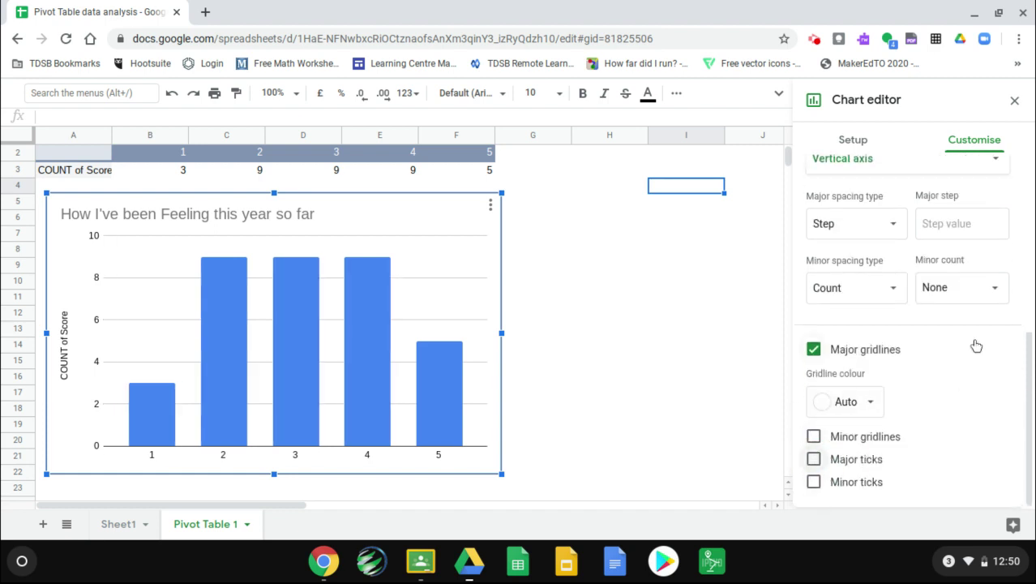
Close the Chart editor and return to the Sheet1 data
scroll(976, 346, up, 5)
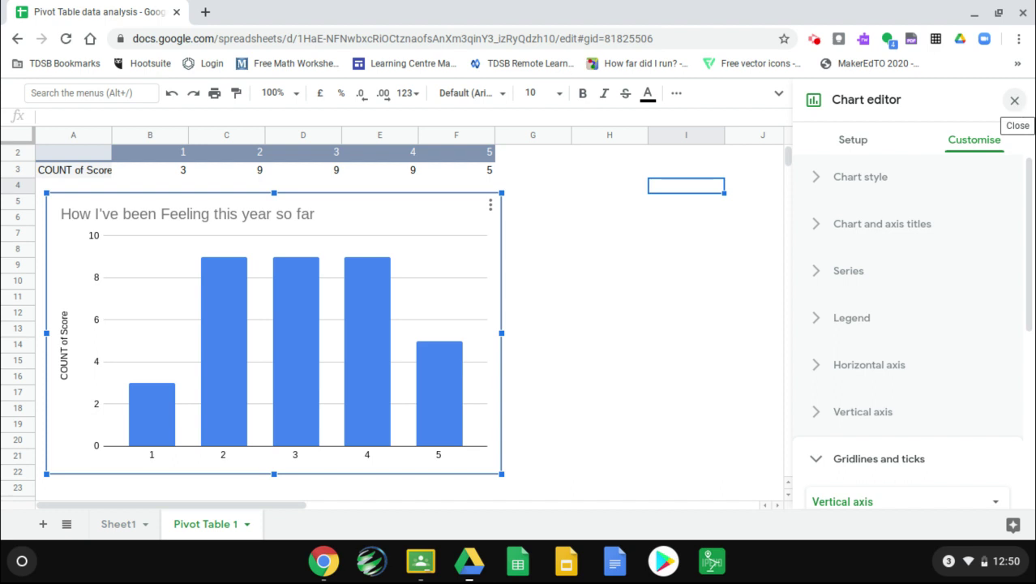
click(1014, 100)
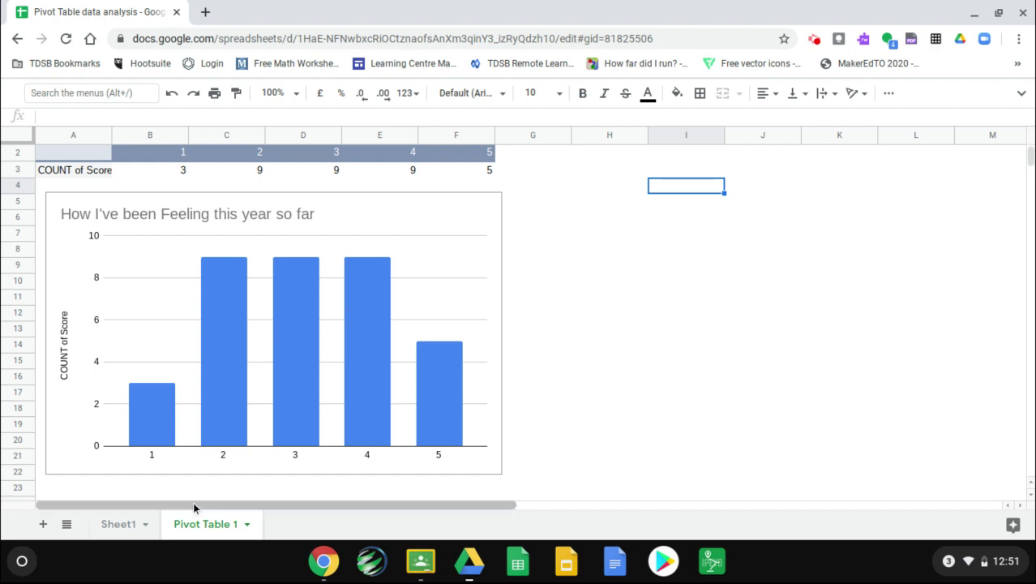
click(118, 526)
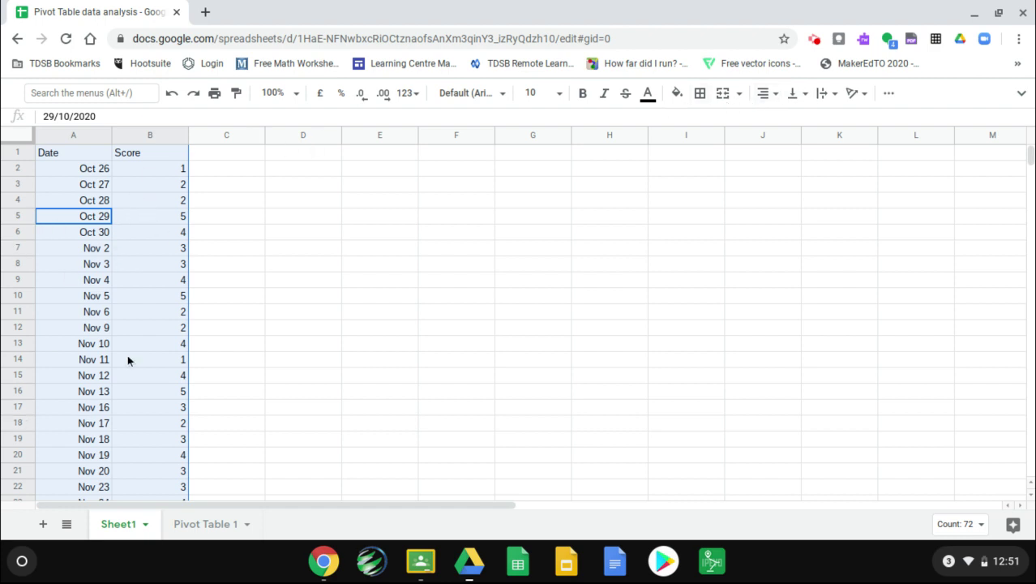
Insert a line chart of the date and score data (A1:B36) and move it beside the columns
click(891, 97)
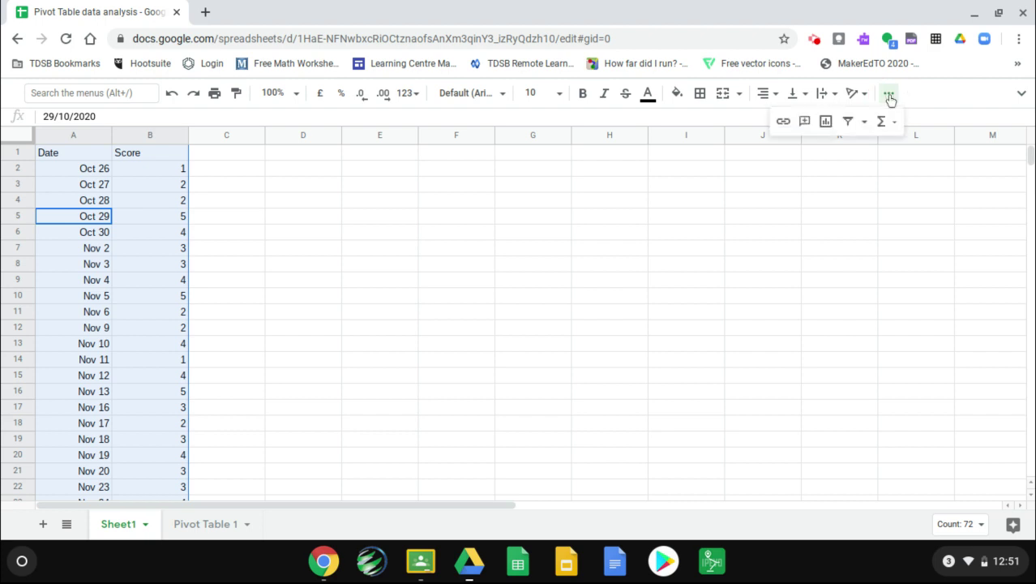
click(827, 123)
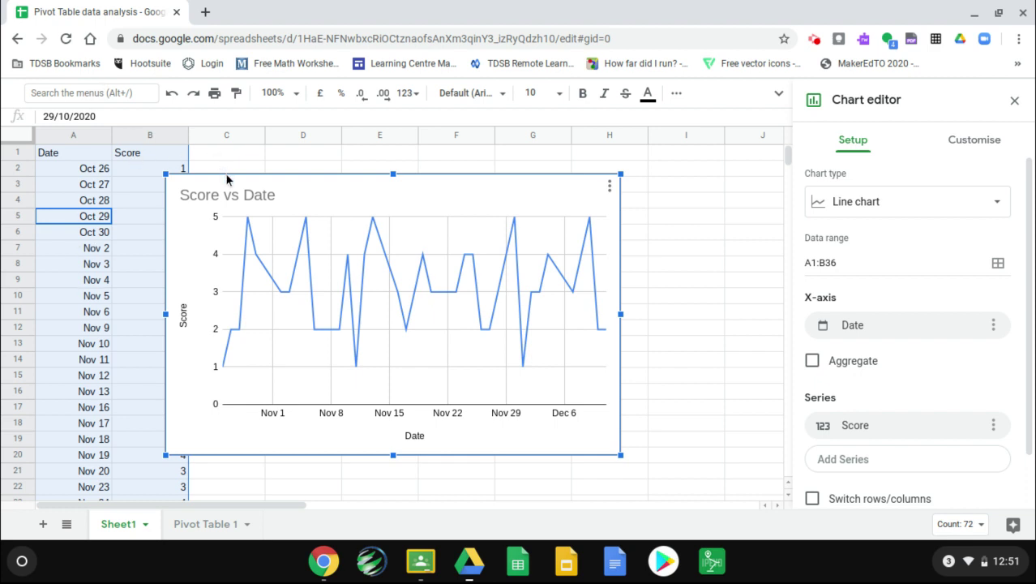
drag(225, 175, 340, 183)
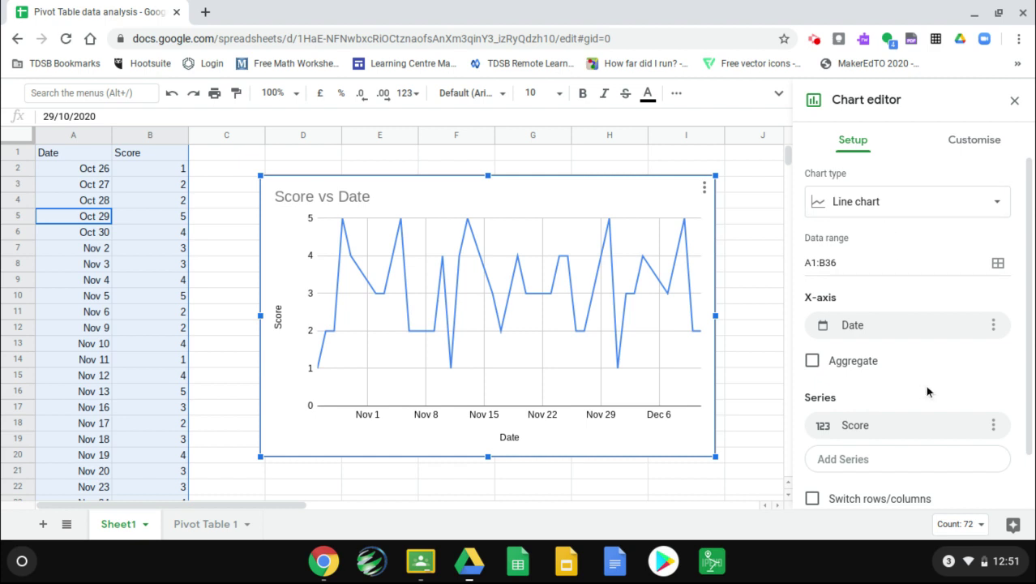
Try the Smooth line style on the chart, then turn it back off to keep straight segments
scroll(925, 340, down, 1)
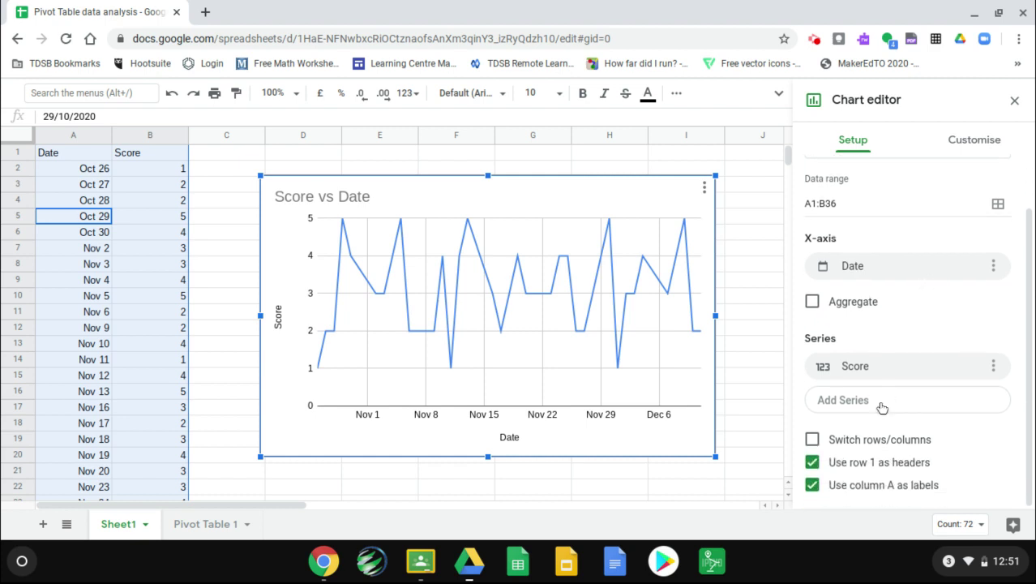
scroll(979, 360, up, 1)
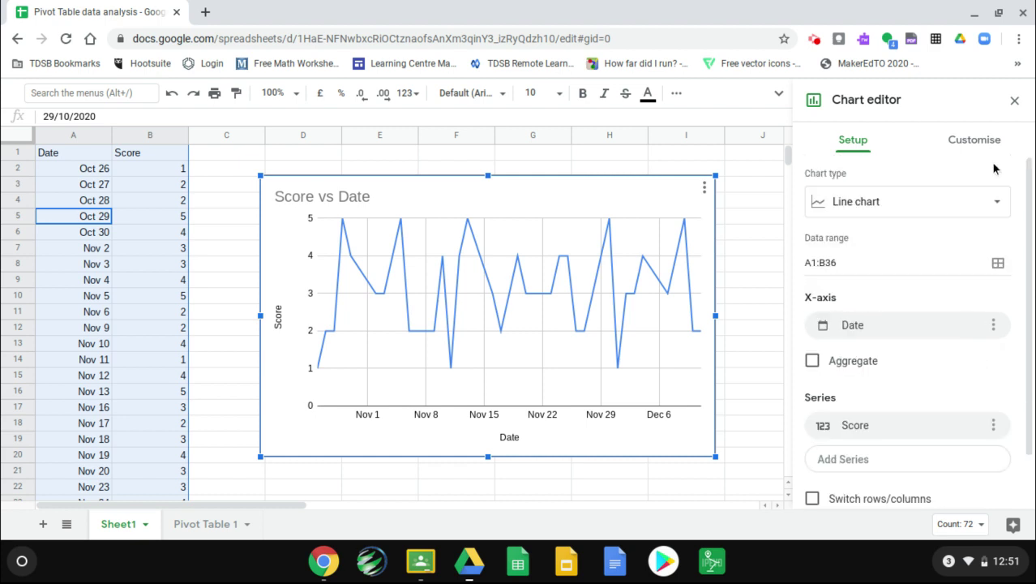
click(966, 148)
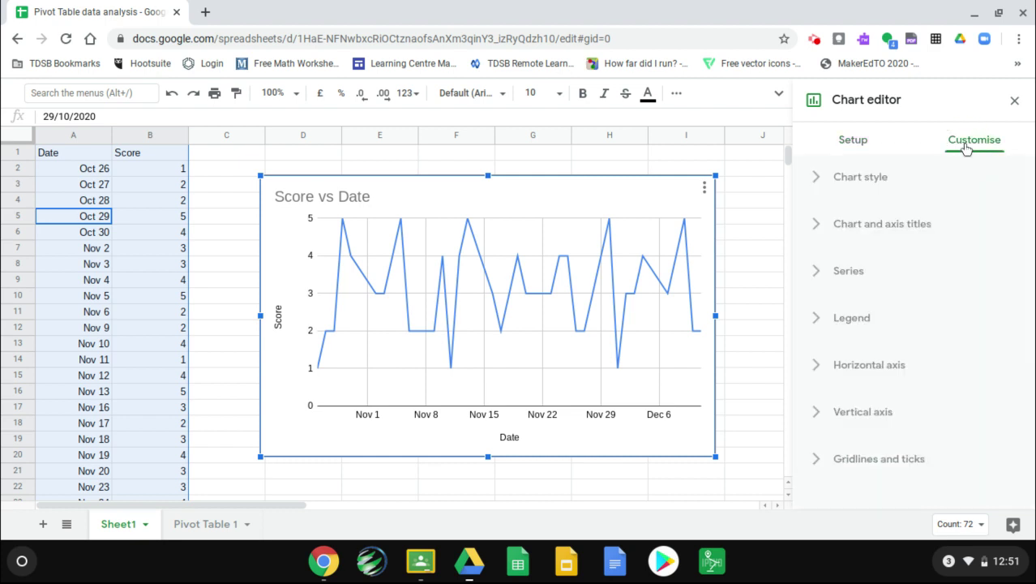
click(820, 179)
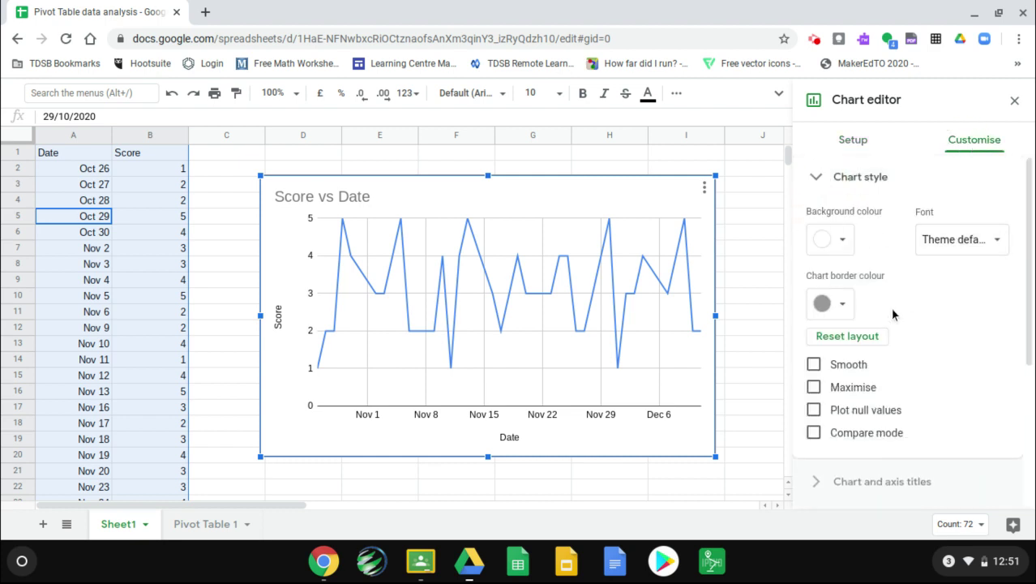
click(814, 365)
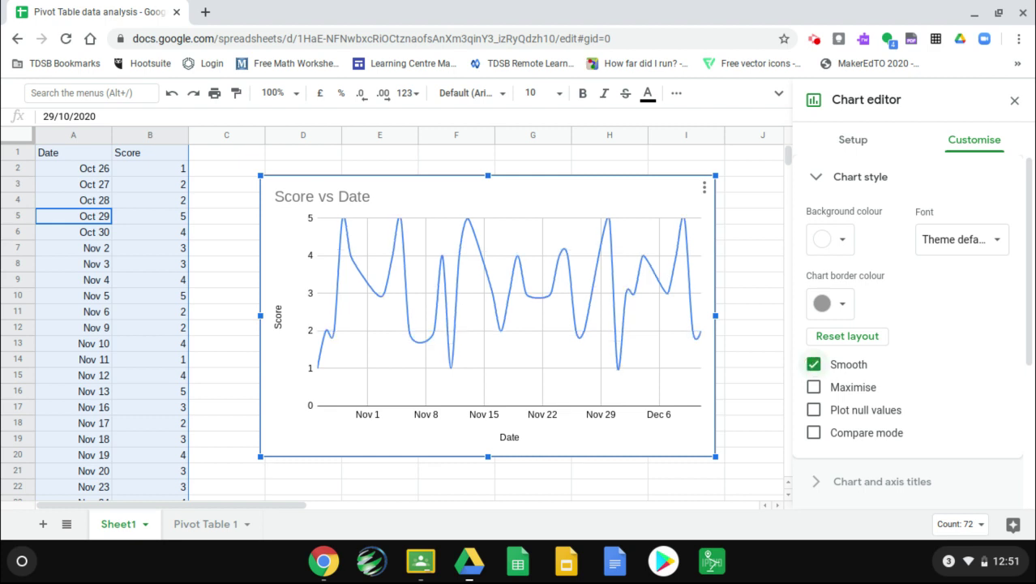
click(814, 365)
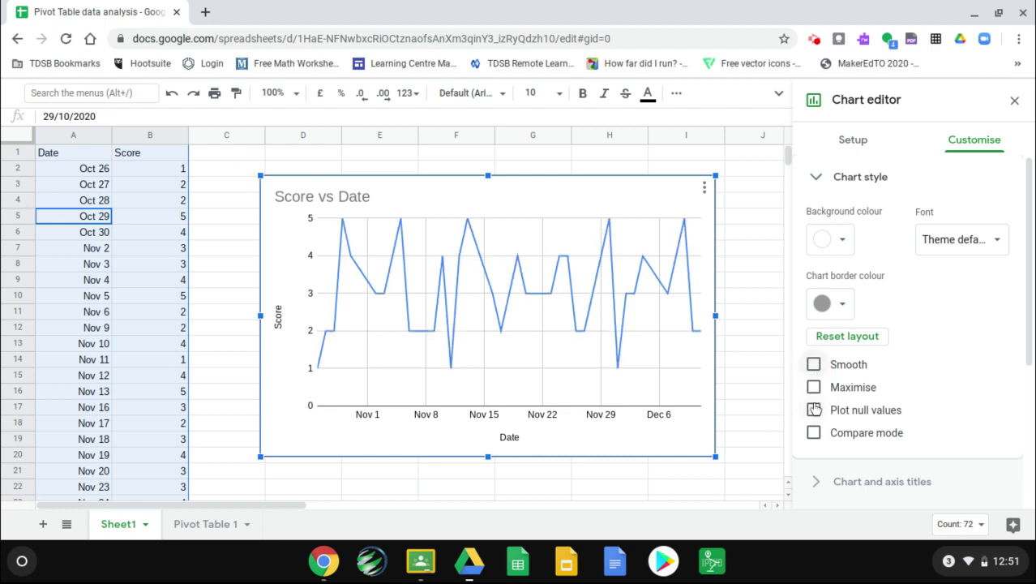
Replace the chart title 'Score vs Date' with 'How I'm feeling over time'
scroll(882, 411, down, 2)
click(890, 391)
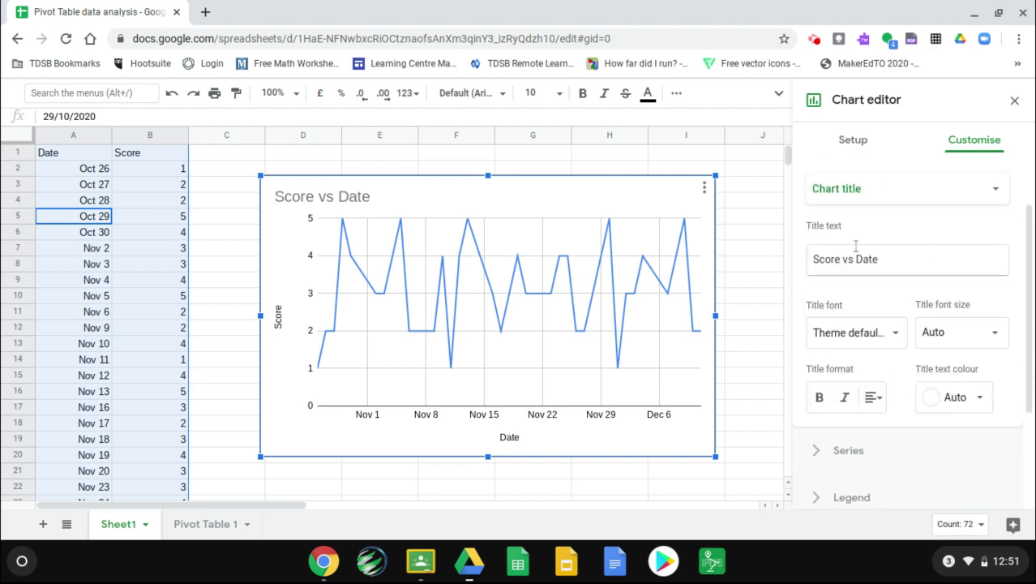
drag(903, 259, 782, 260)
text(How I'm)
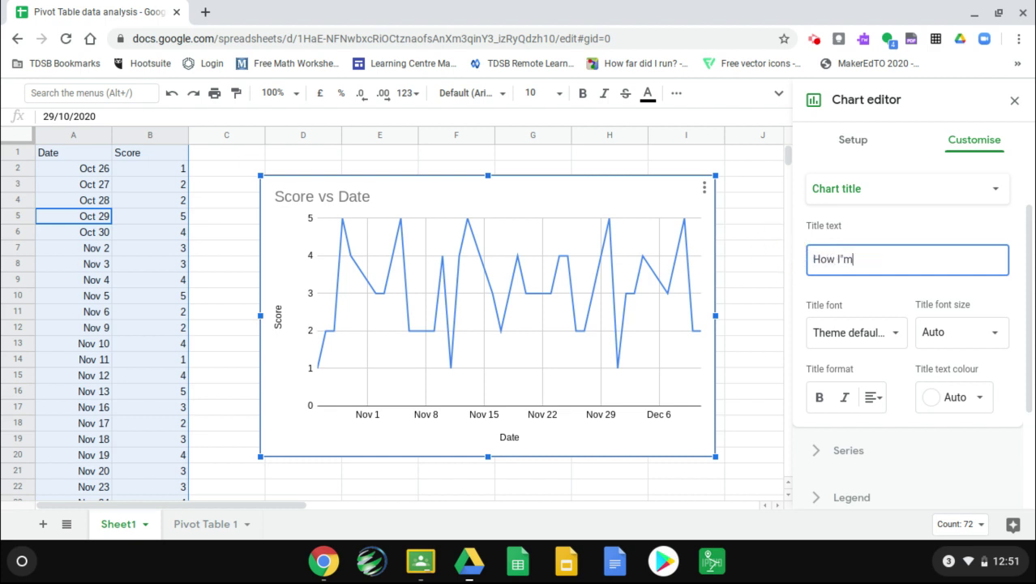
key(BackSpace)
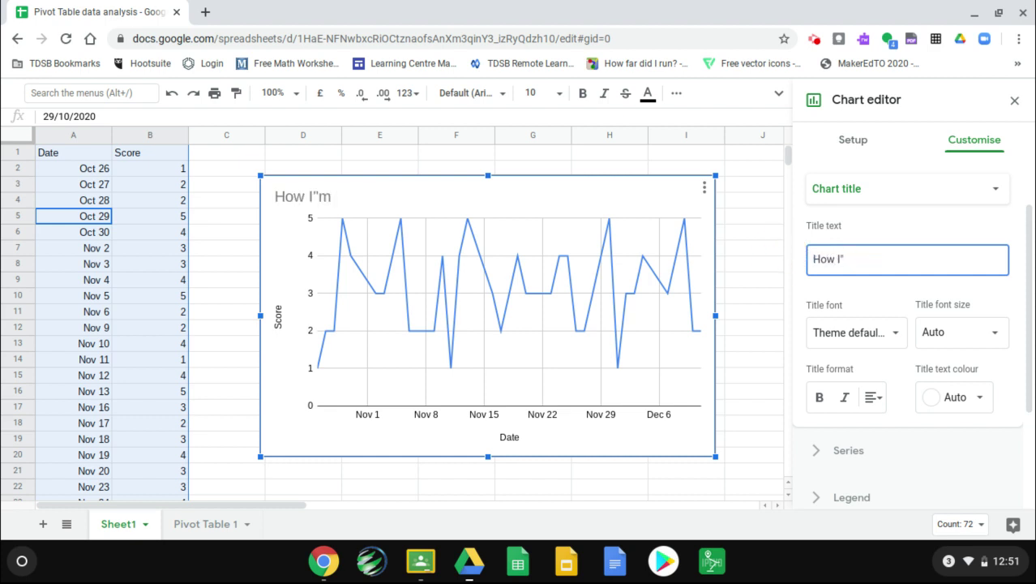
key(BackSpace)
text('m feeling over time)
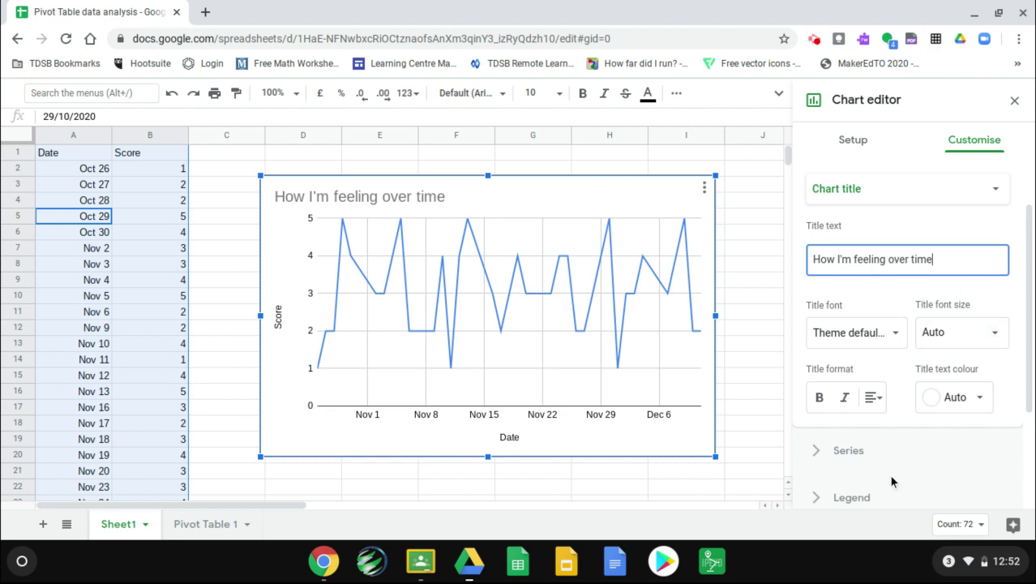
scroll(909, 332, down, 3)
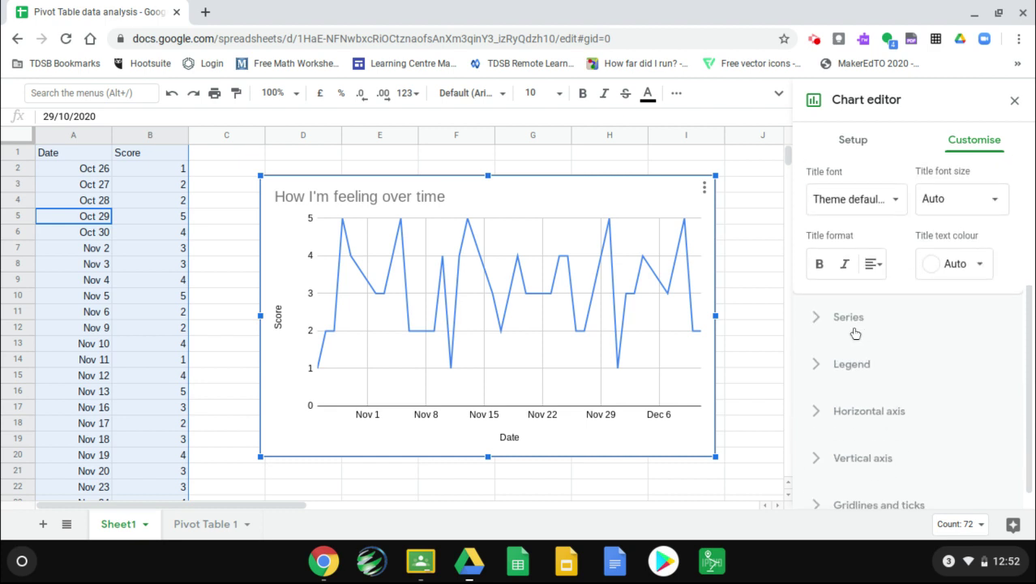
Set the score series line colour to orange and close the chart editor
click(854, 329)
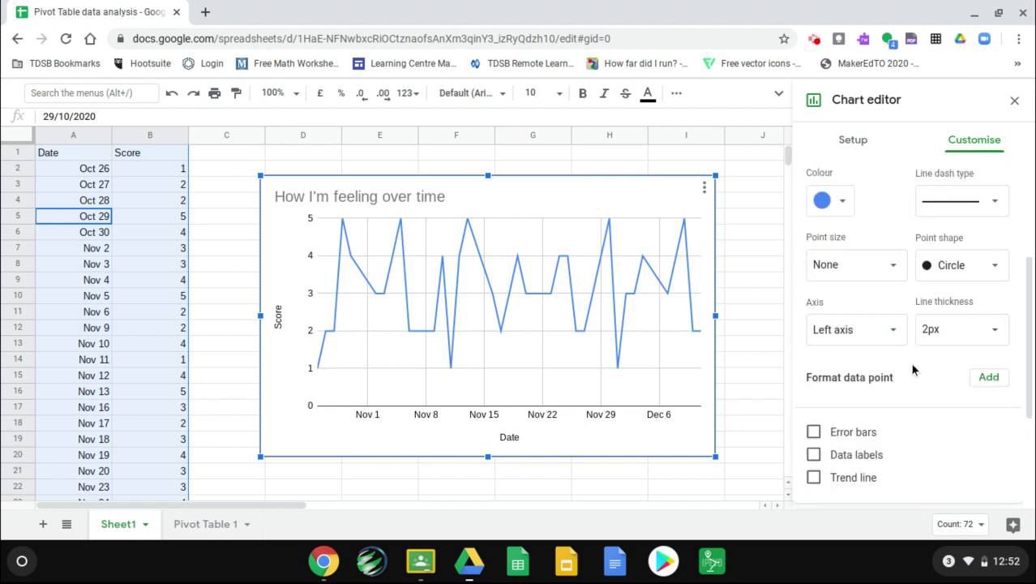
click(841, 202)
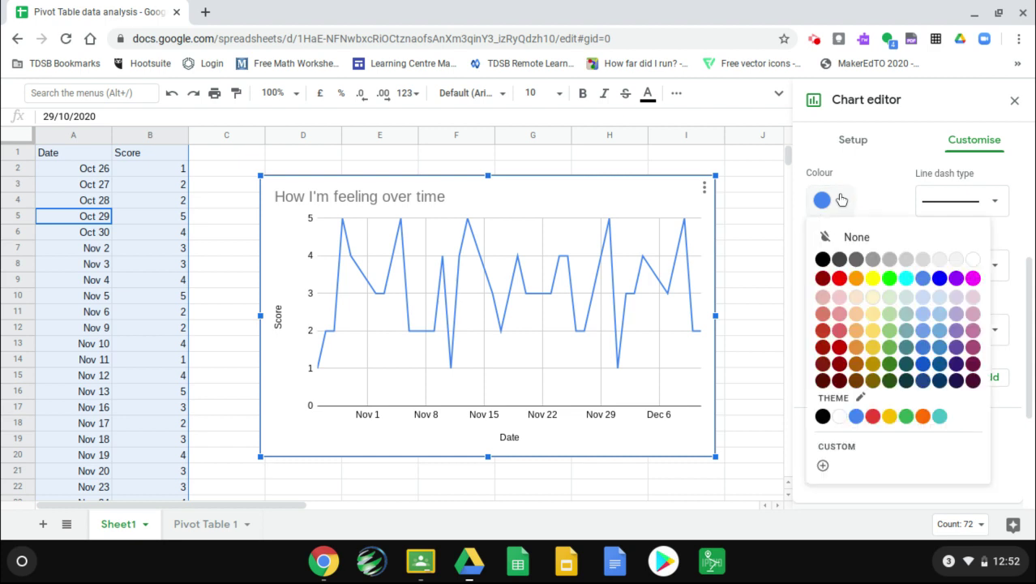
click(857, 278)
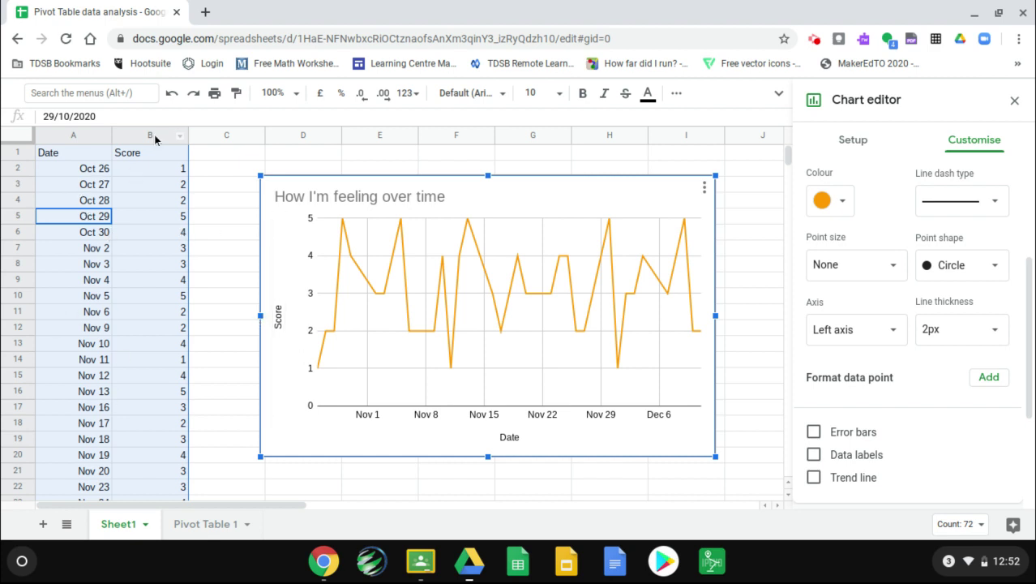
click(1014, 100)
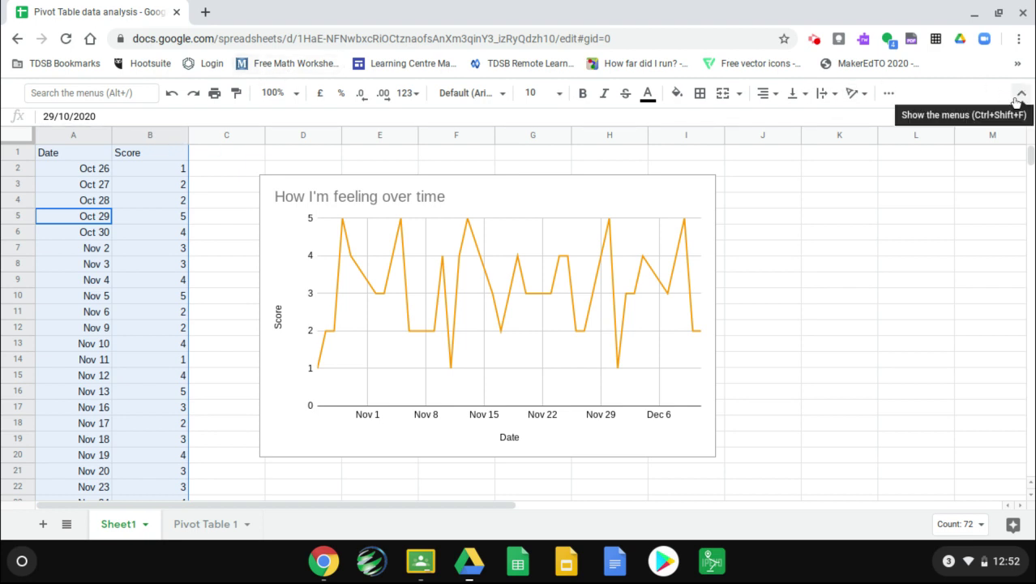
On the Pivot Table 1 sheet, reopen the pivot editor and keep values shown as Default counts
click(1020, 94)
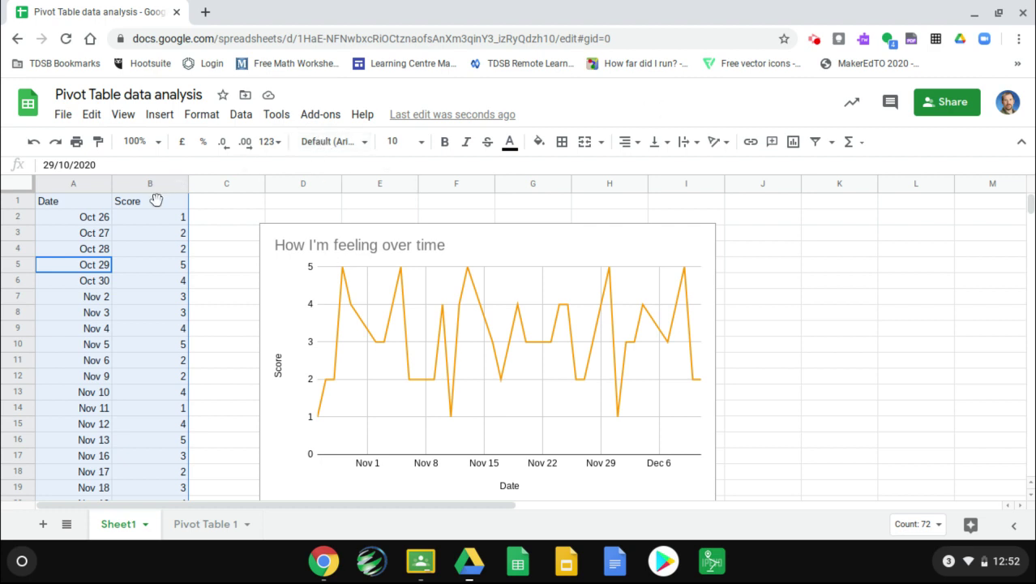
click(186, 521)
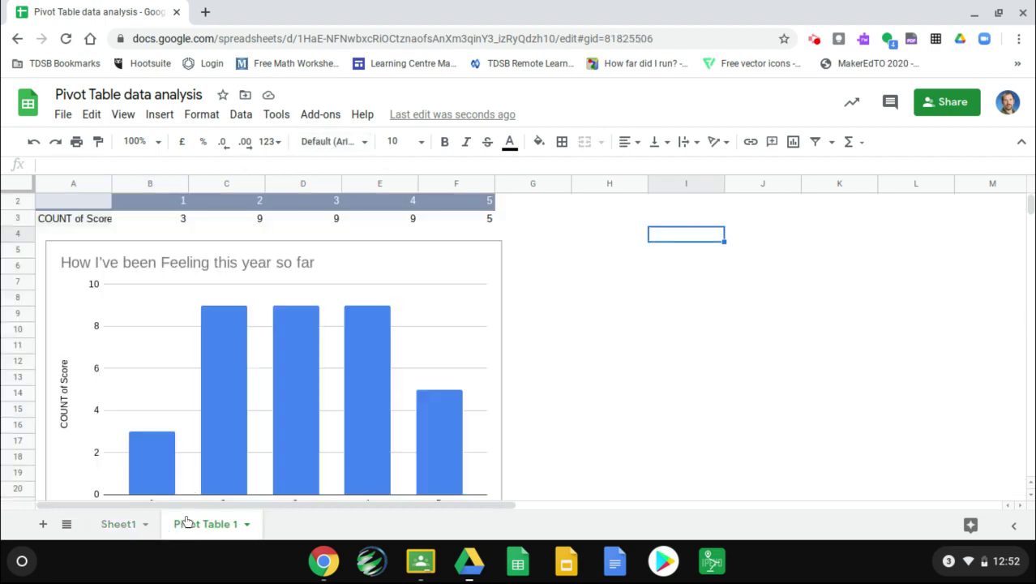
click(472, 220)
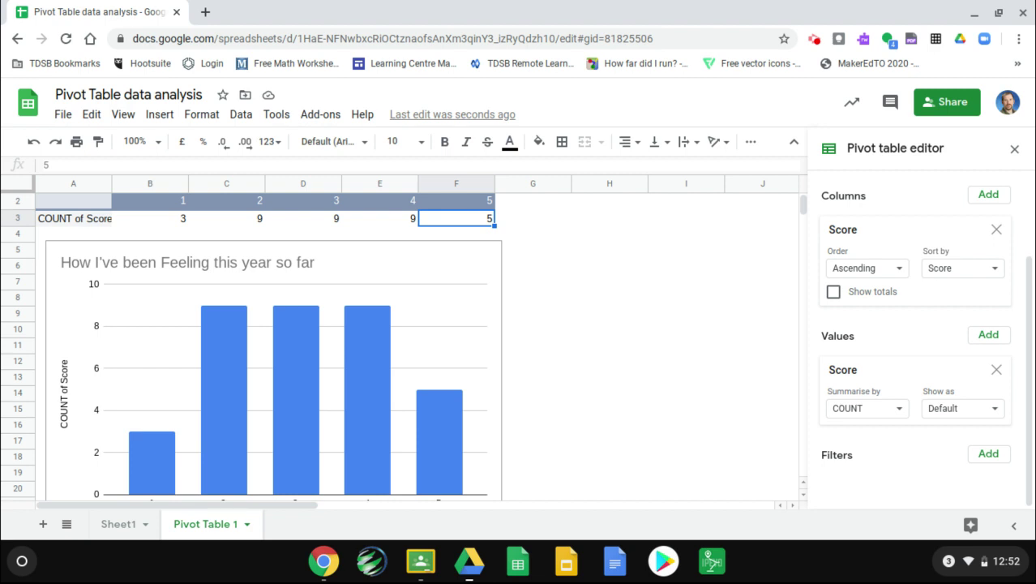
click(994, 410)
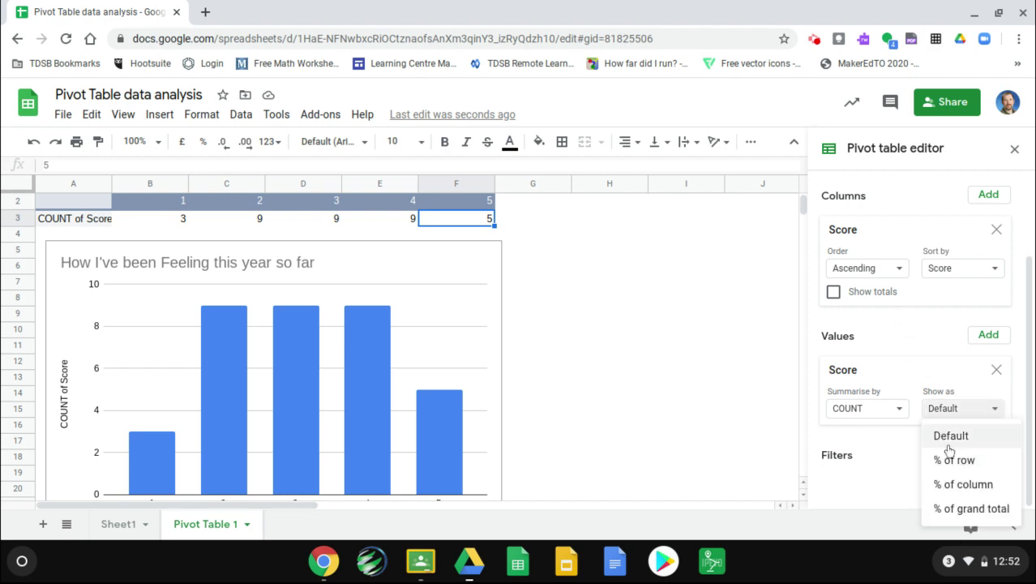
click(925, 342)
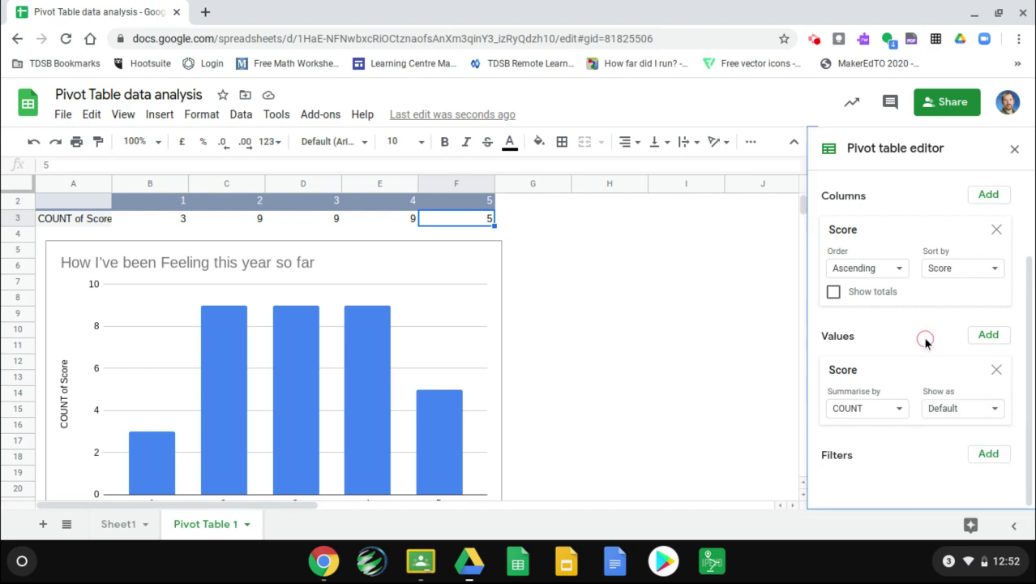